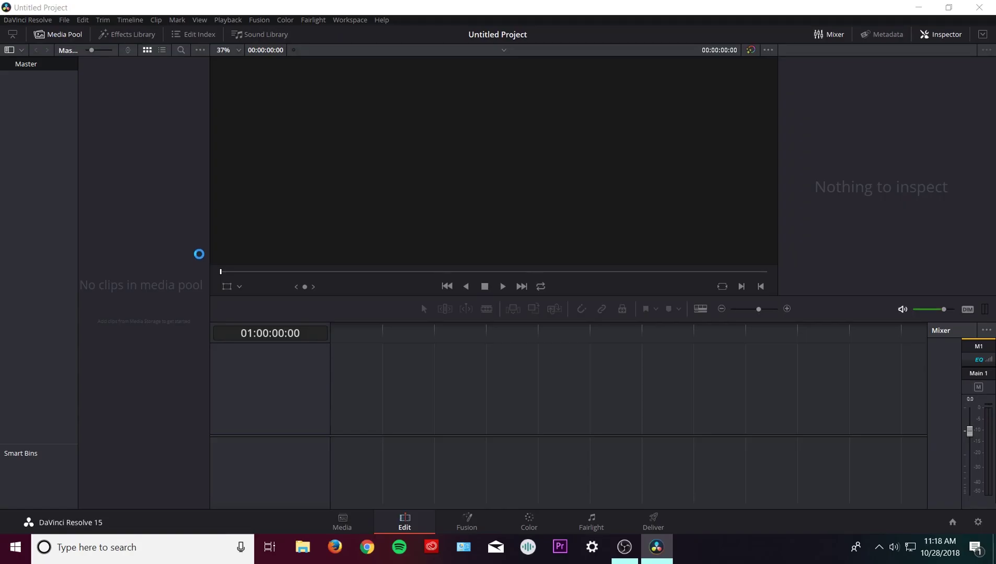
Import NJAFLM_S001_S001_T030 into the media pool and change the project frame rate to match it
{"action": "key", "text": "ctrl+i"}
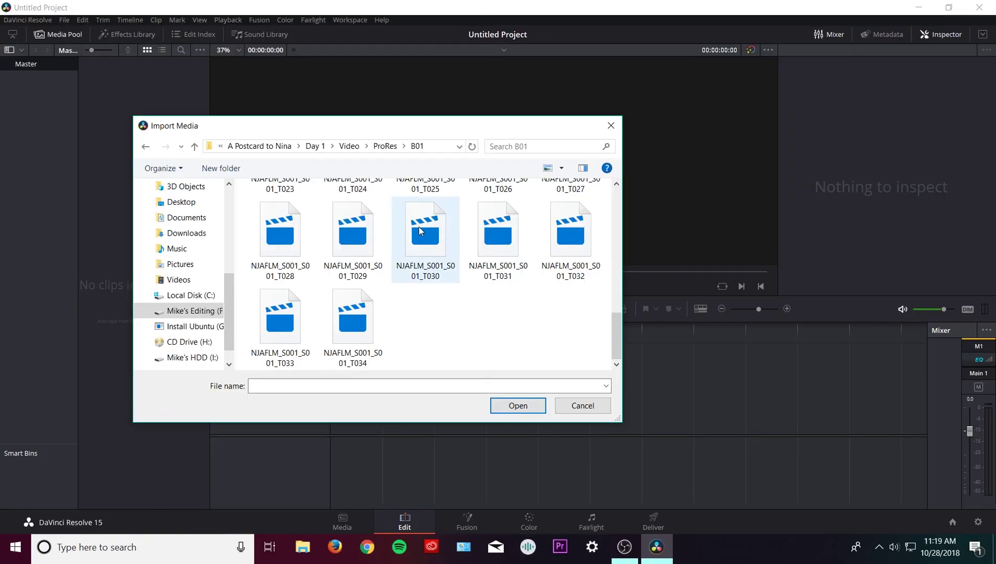
{"action": "left_click", "coordinate": [417, 226]}
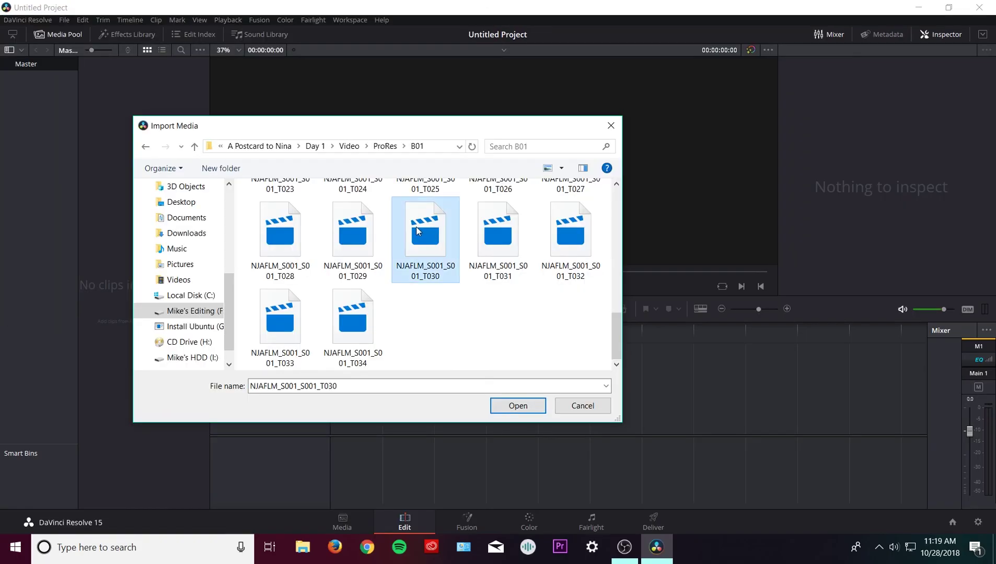
{"action": "left_click", "coordinate": [514, 407]}
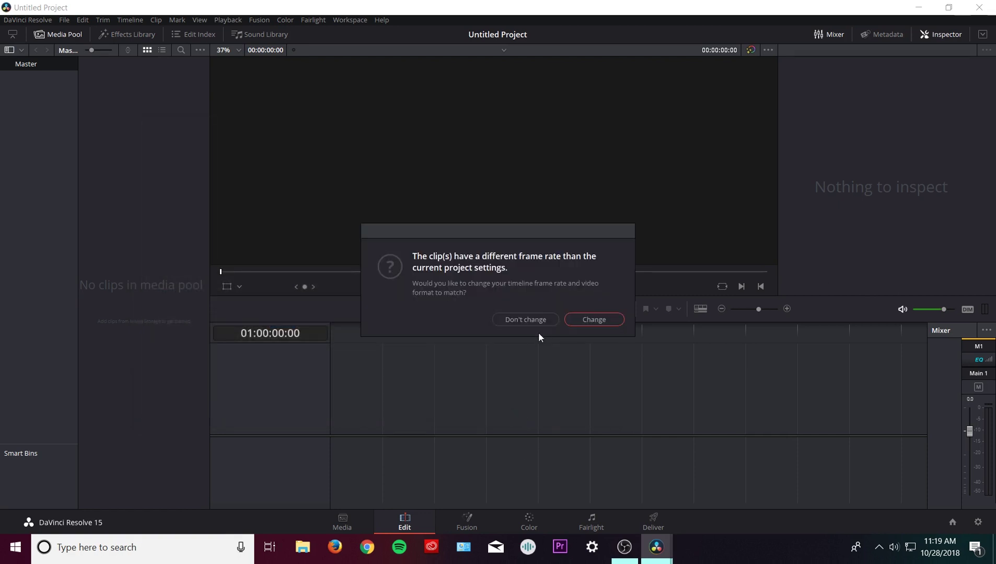
{"action": "left_click", "coordinate": [588, 320]}
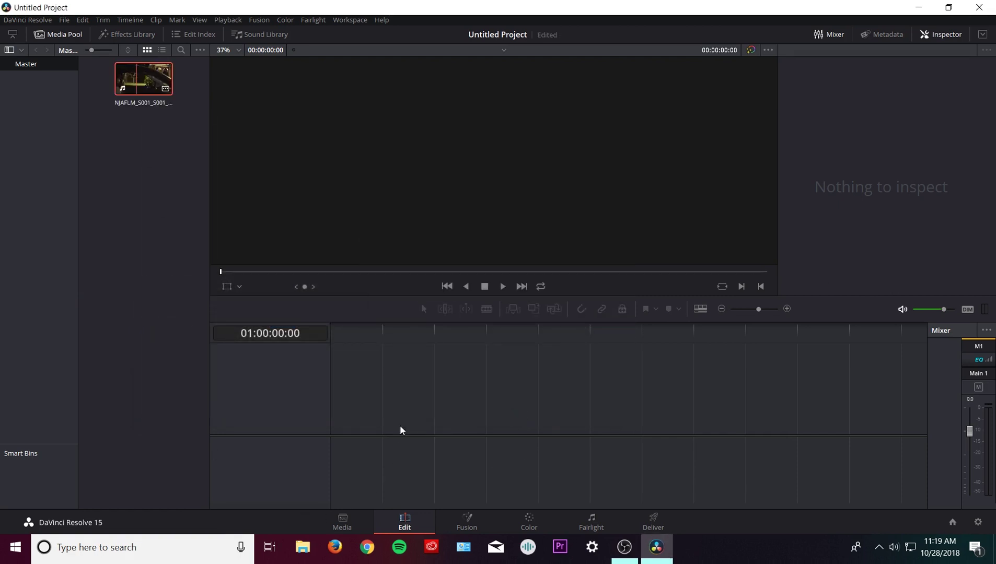
Create a new timeline from the clip, then scrub back to its start and play it
{"action": "key", "text": "shift+F12"}
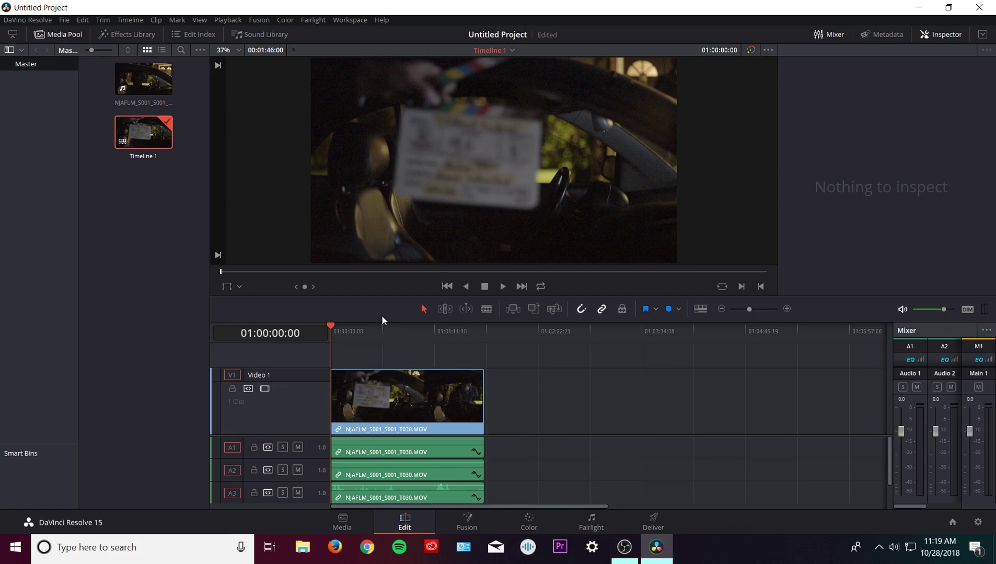
{"action": "left_click", "coordinate": [375, 333]}
{"action": "left_click", "coordinate": [350, 334]}
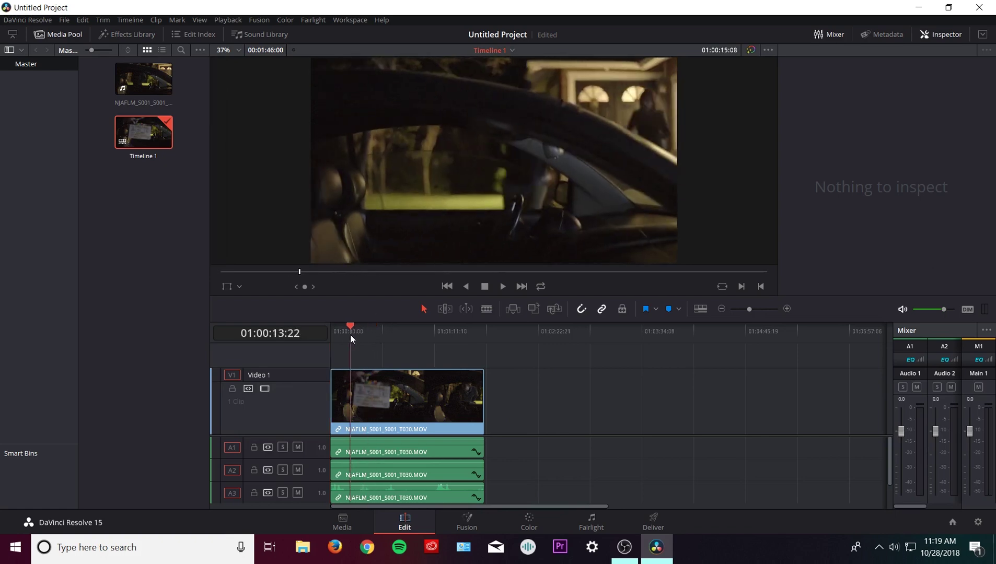
{"action": "left_click_drag", "start_coordinate": [350, 334], "coordinate": [331, 333]}
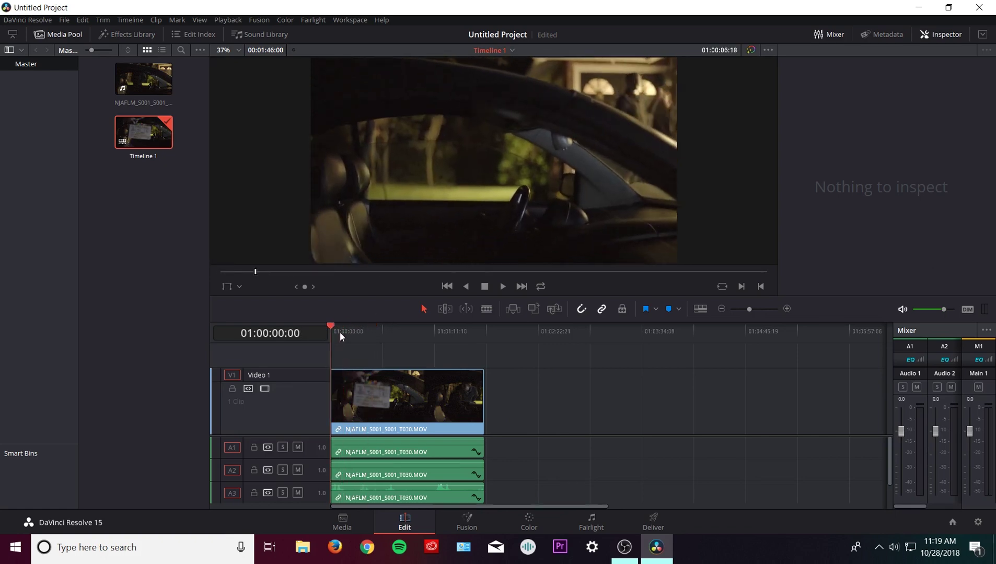
{"action": "key", "text": "space"}
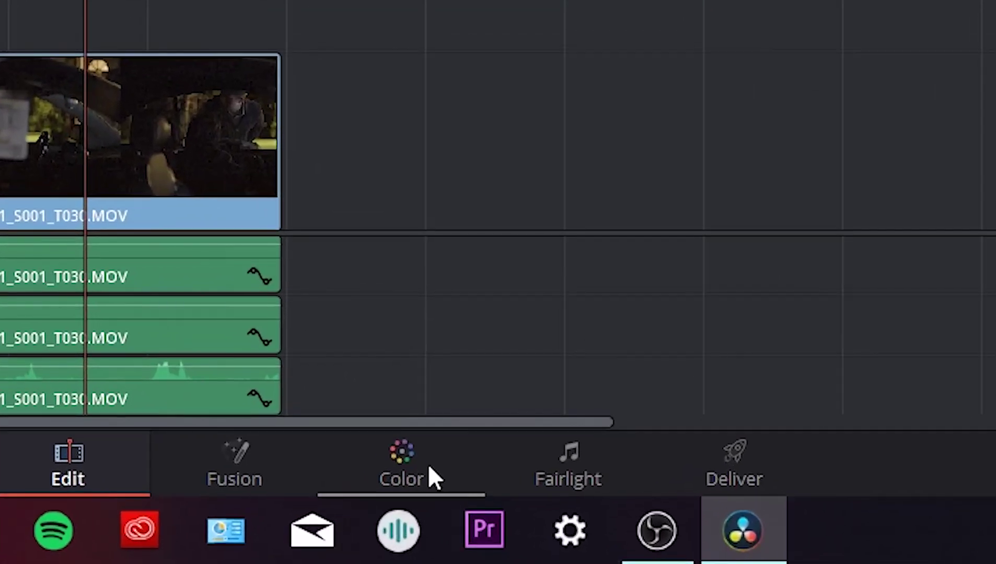
On the Color page, magnify the clip to 300% and play it to inspect the night grain
{"action": "left_click", "coordinate": [428, 467]}
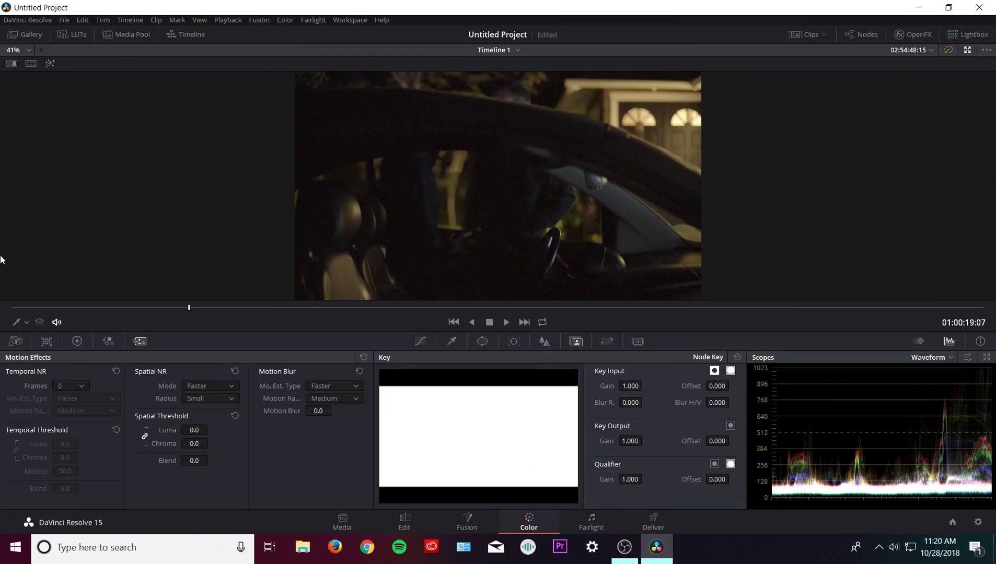
{"action": "left_click_drag", "start_coordinate": [30, 307], "coordinate": [89, 319]}
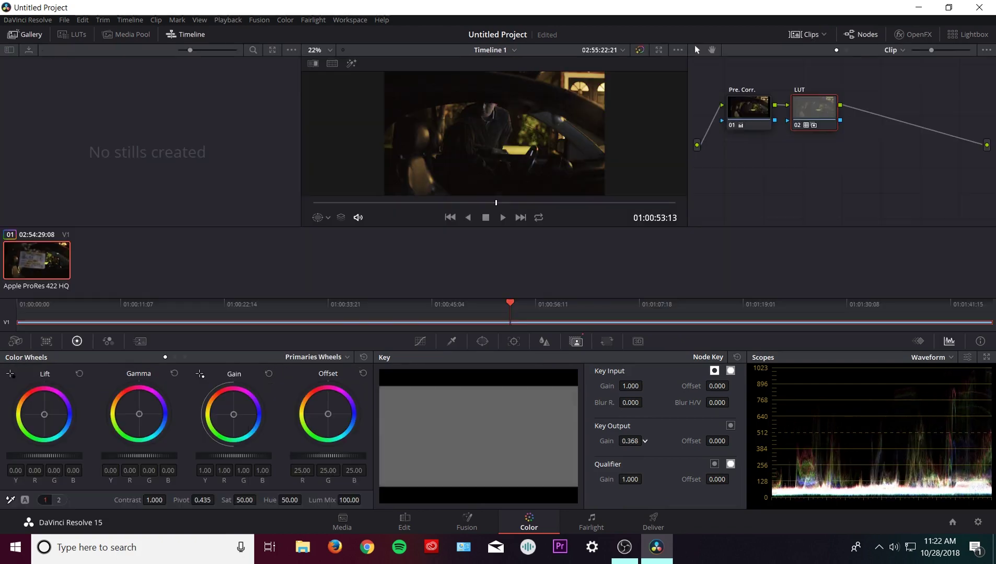
{"action": "right_click", "coordinate": [815, 111]}
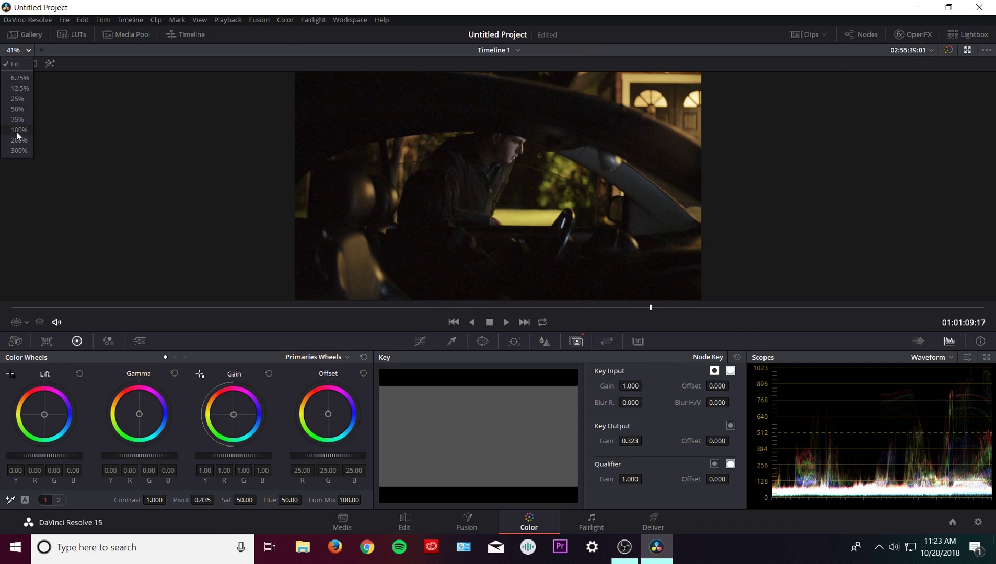
{"action": "left_click", "coordinate": [19, 150]}
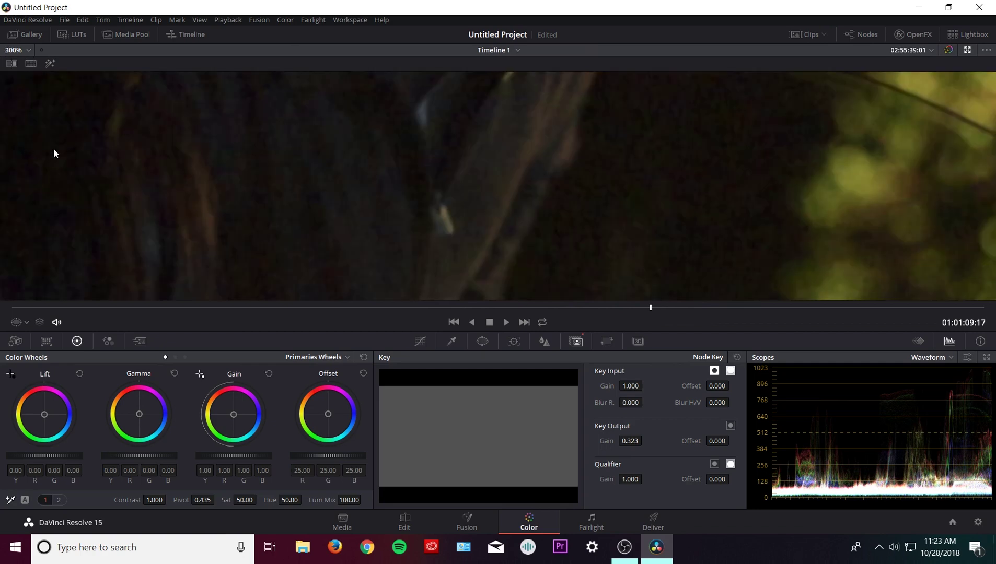
{"action": "left_click_drag", "start_coordinate": [527, 307], "coordinate": [479, 307]}
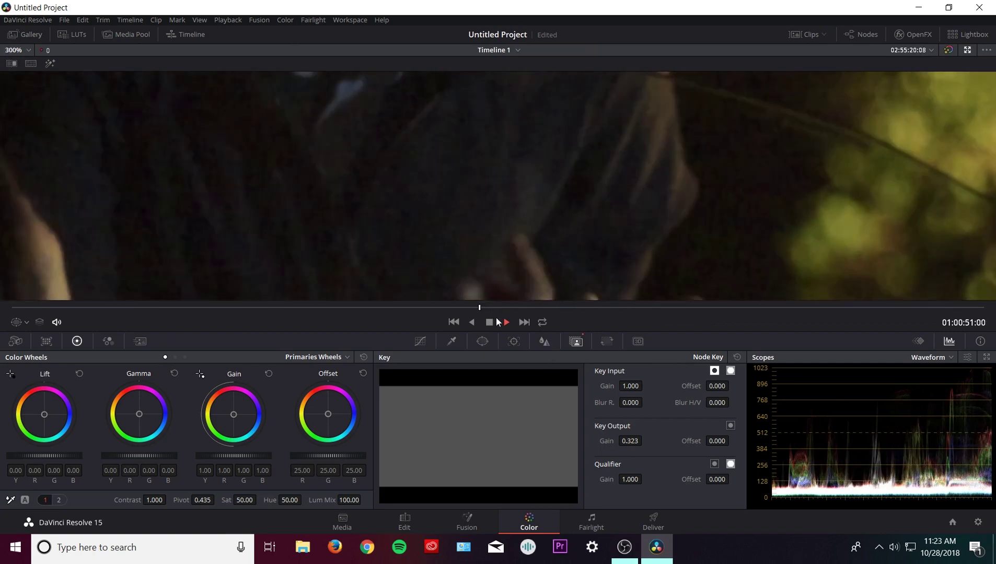
{"action": "left_click", "coordinate": [505, 321]}
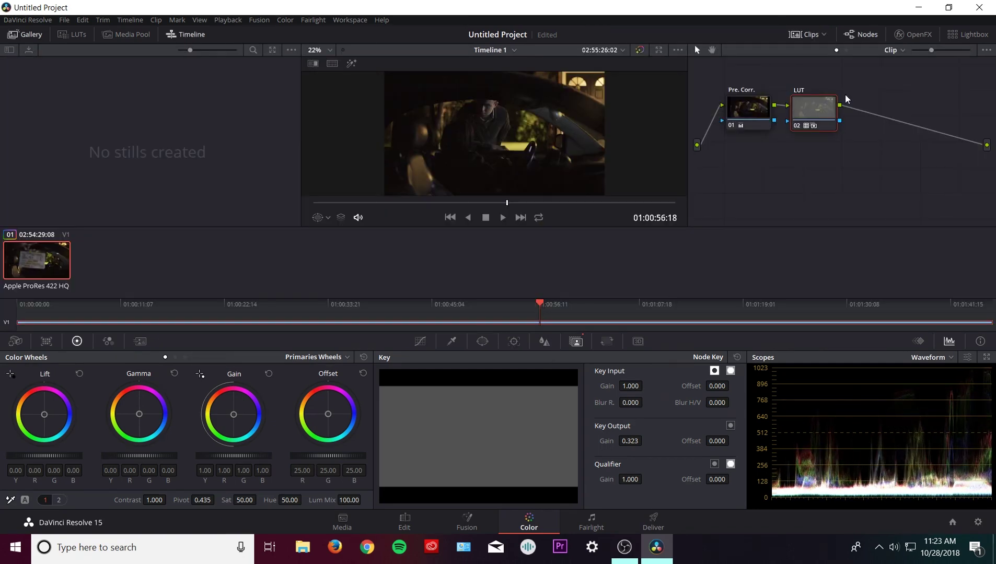
{"action": "right_click", "coordinate": [799, 106]}
Add a serial node labelled Denoise after the LUT node and open its Motion Effects settings
{"action": "left_click", "coordinate": [905, 136]}
{"action": "type", "text": "Denoiser"}
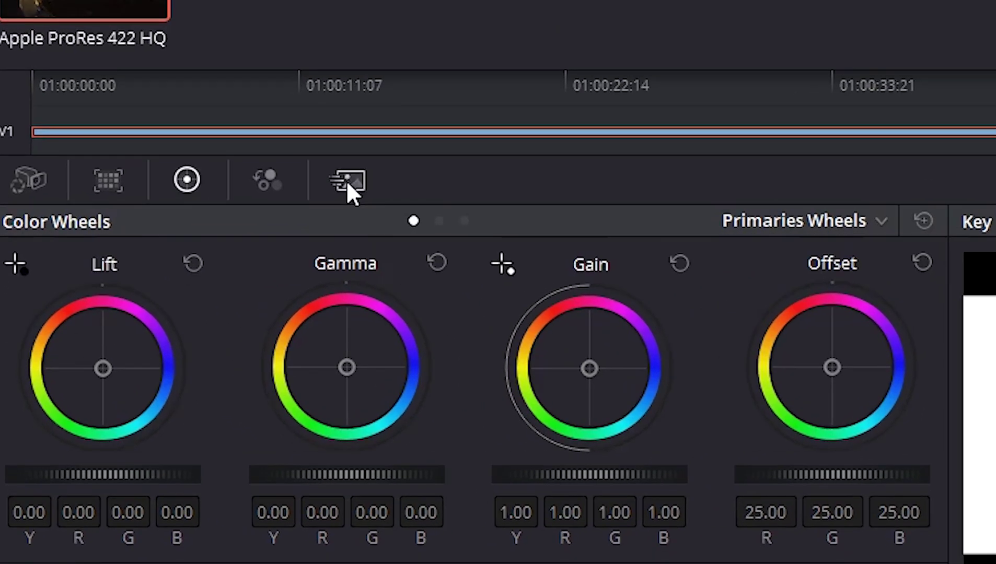
{"action": "left_click", "coordinate": [346, 180]}
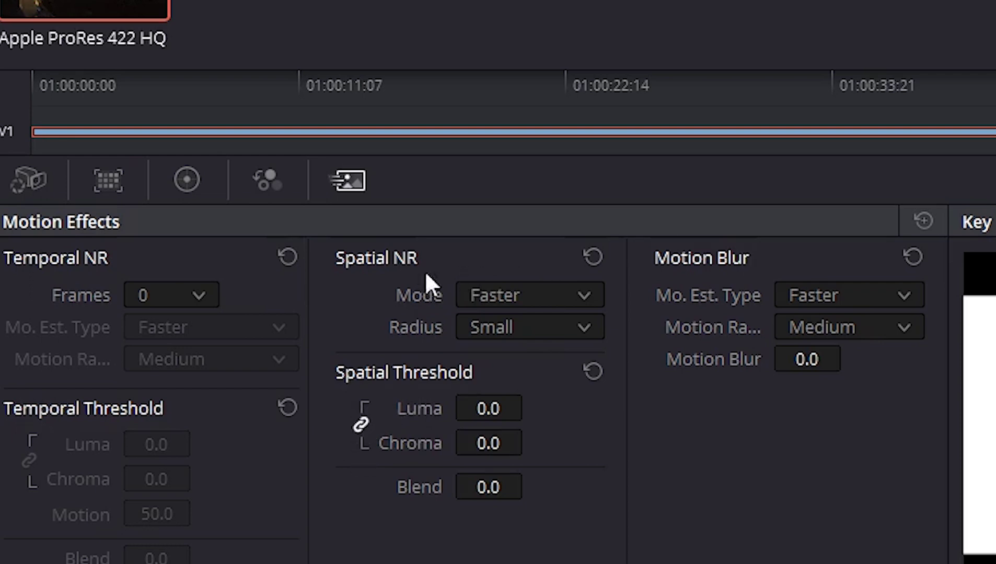
Check the Spatial NR mode and radius lists, keeping Faster mode and Small radius
{"action": "left_click", "coordinate": [560, 296]}
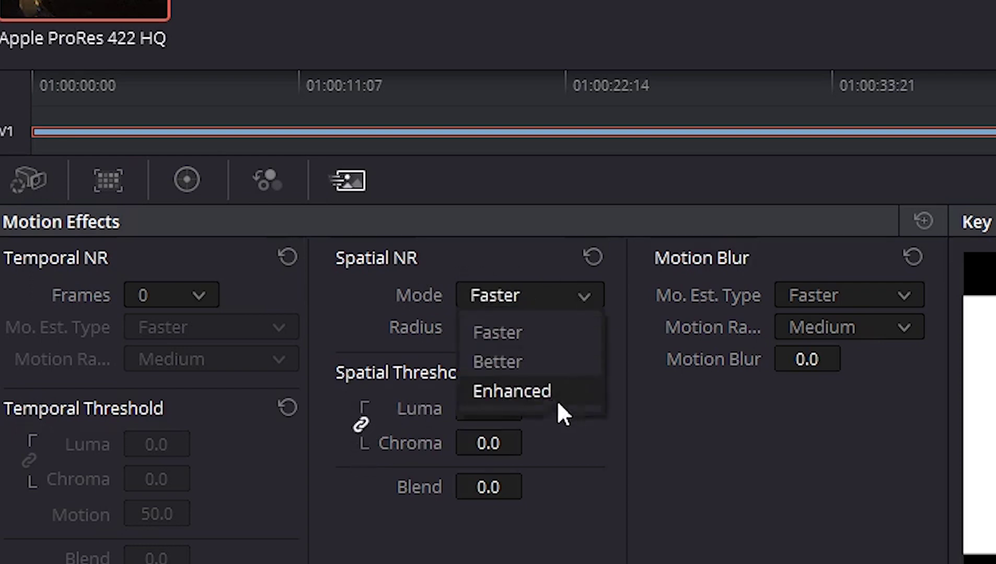
{"action": "left_click", "coordinate": [544, 330]}
{"action": "left_click", "coordinate": [583, 328]}
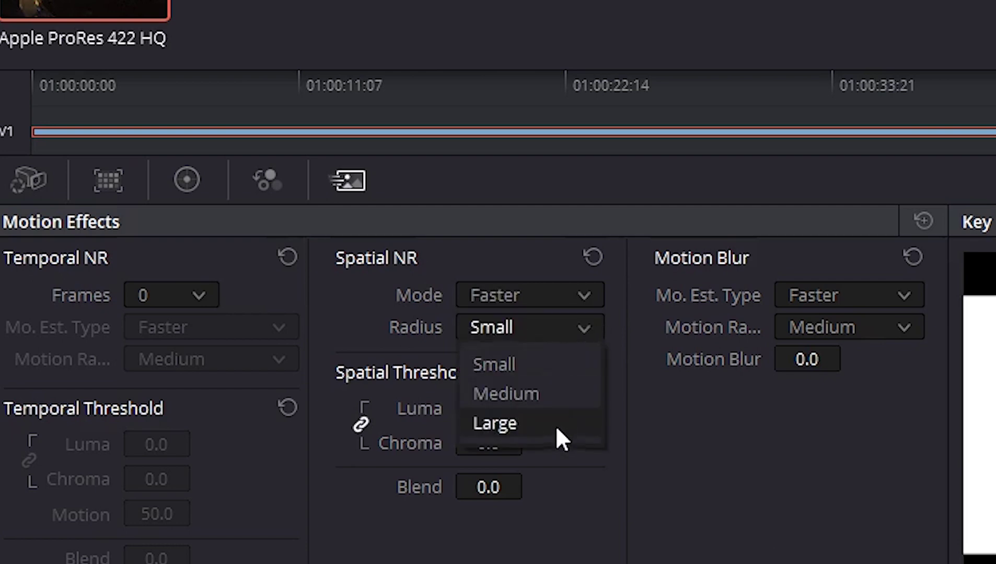
{"action": "key", "text": "Escape"}
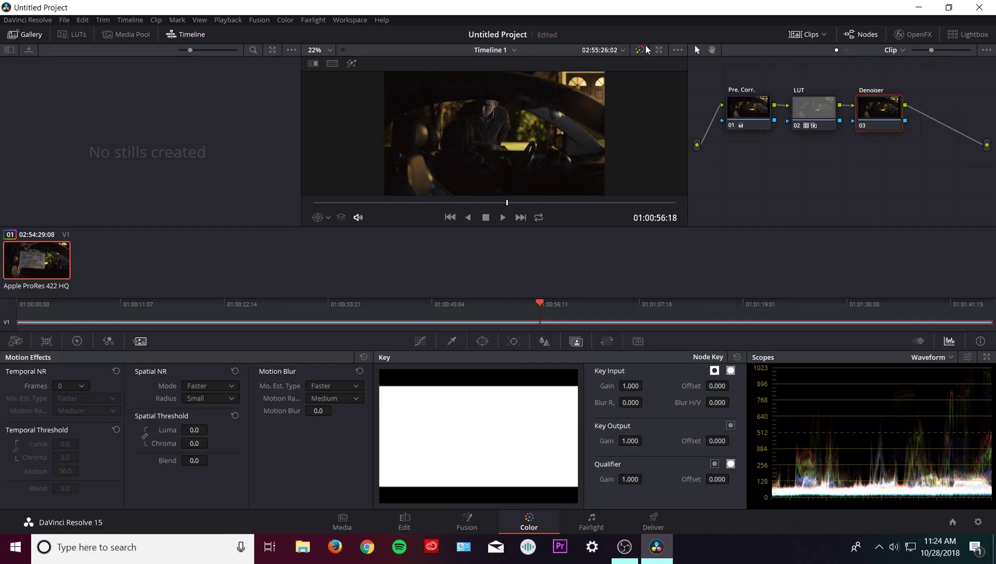
At 300% zoom, tune the Spatial NR Luma threshold to about 4.2 and play the denoised footage
{"action": "left_click", "coordinate": [647, 50]}
{"action": "left_click", "coordinate": [24, 49]}
{"action": "left_click", "coordinate": [22, 150]}
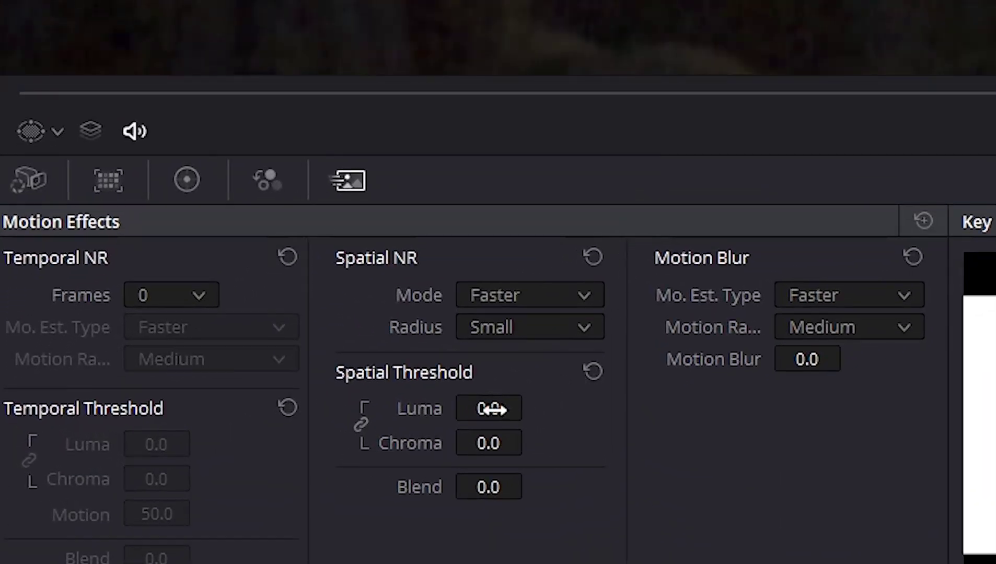
{"action": "left_click_drag", "start_coordinate": [491, 409], "coordinate": [535, 407]}
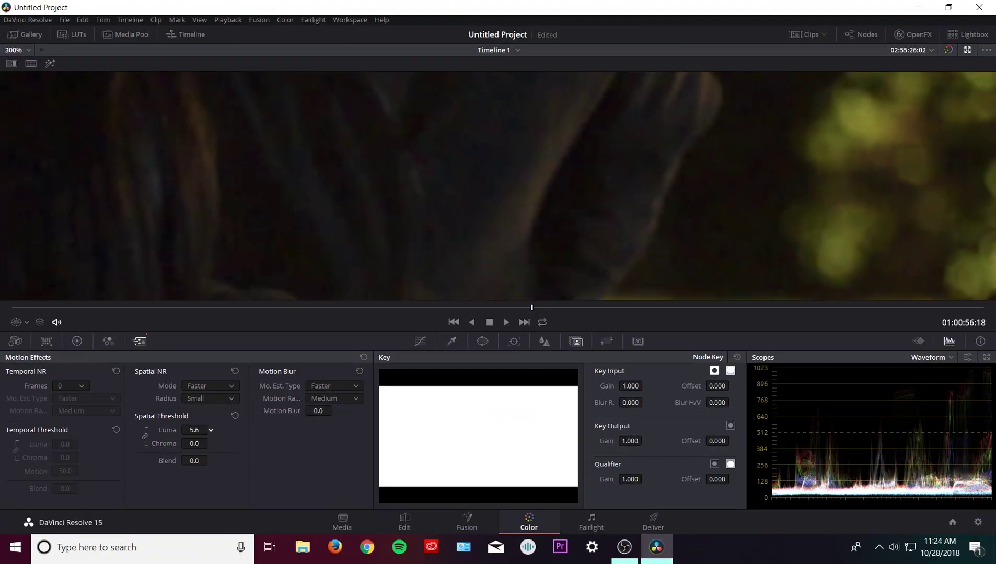
{"action": "left_click_drag", "start_coordinate": [194, 429], "coordinate": [187, 429]}
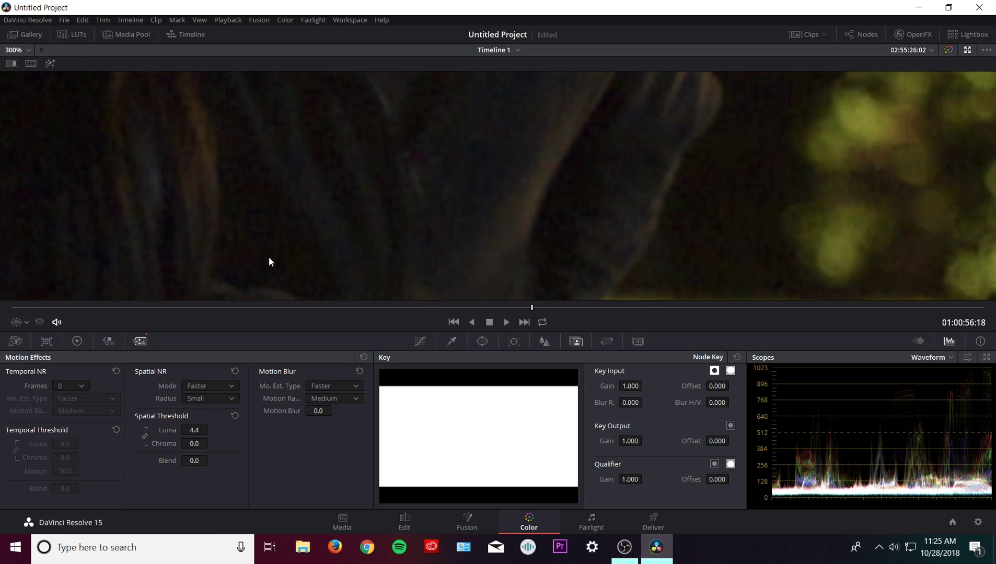
{"action": "left_click_drag", "start_coordinate": [190, 431], "coordinate": [561, 72]}
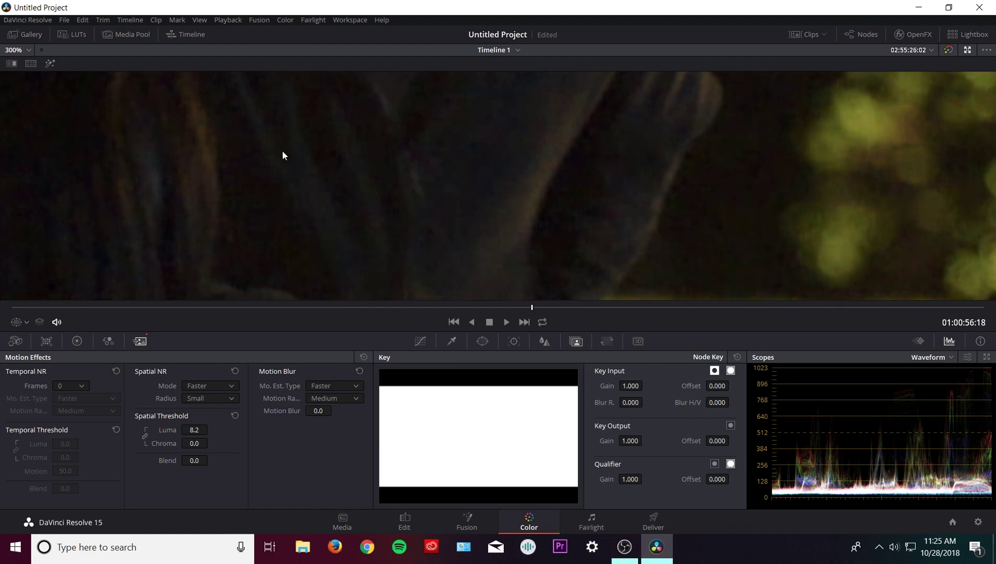
{"action": "key", "text": "shift+z"}
{"action": "left_click", "coordinate": [323, 307]}
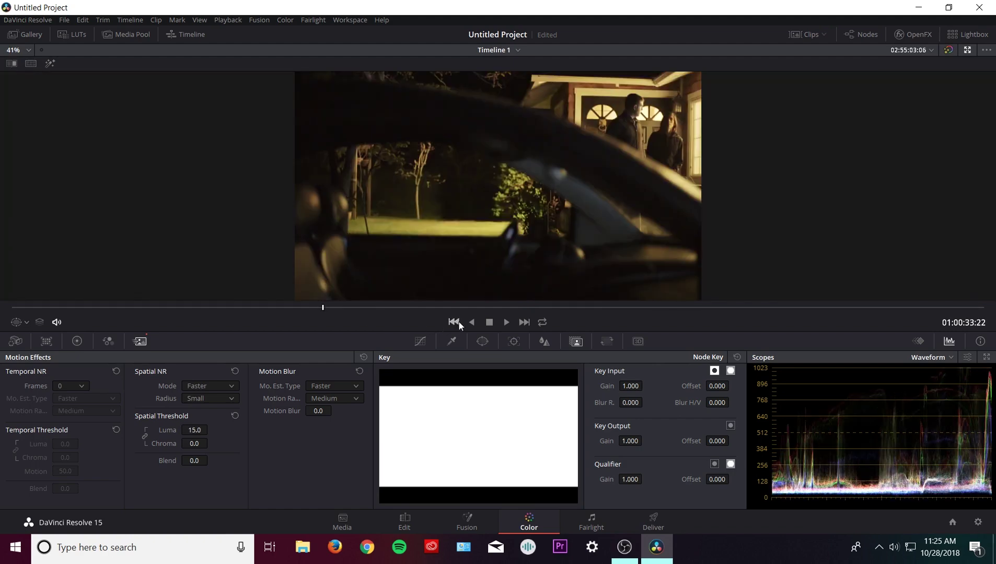
{"action": "left_click", "coordinate": [506, 322]}
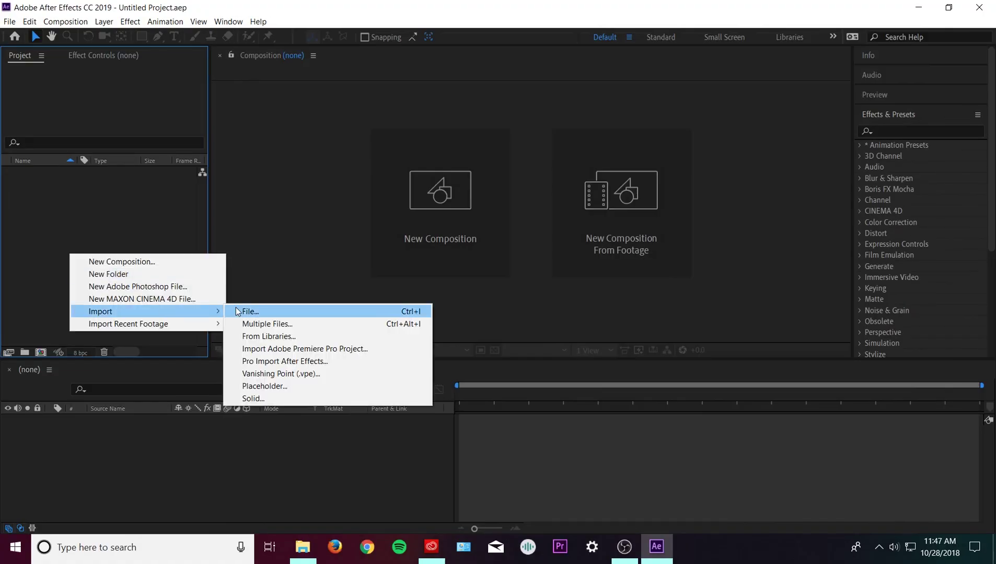
Import NJAFLM_S001_S001_T028.MOV into After Effects and make a composition from it
{"action": "left_click", "coordinate": [250, 312]}
{"action": "double_click", "coordinate": [200, 249]}
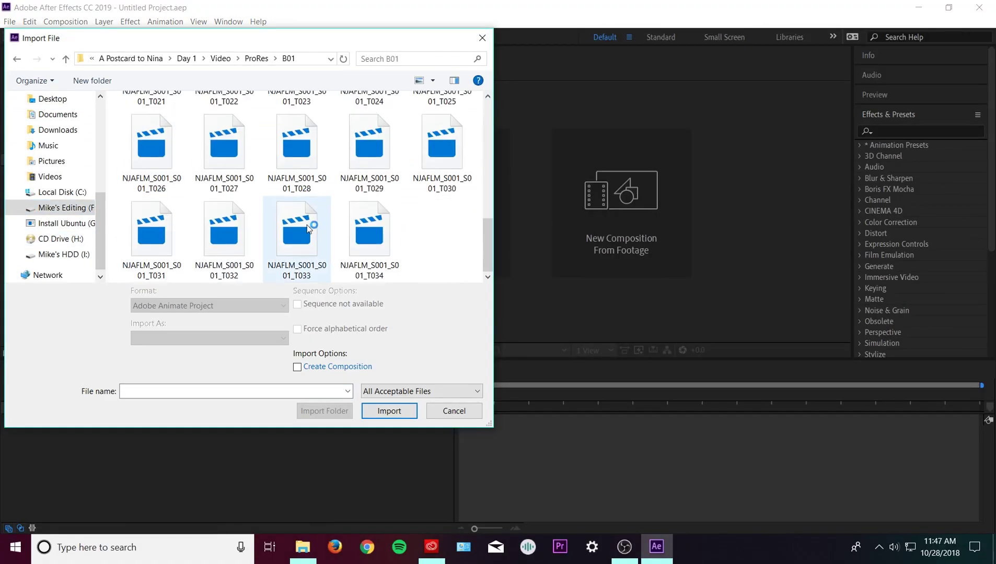
{"action": "left_click", "coordinate": [390, 410]}
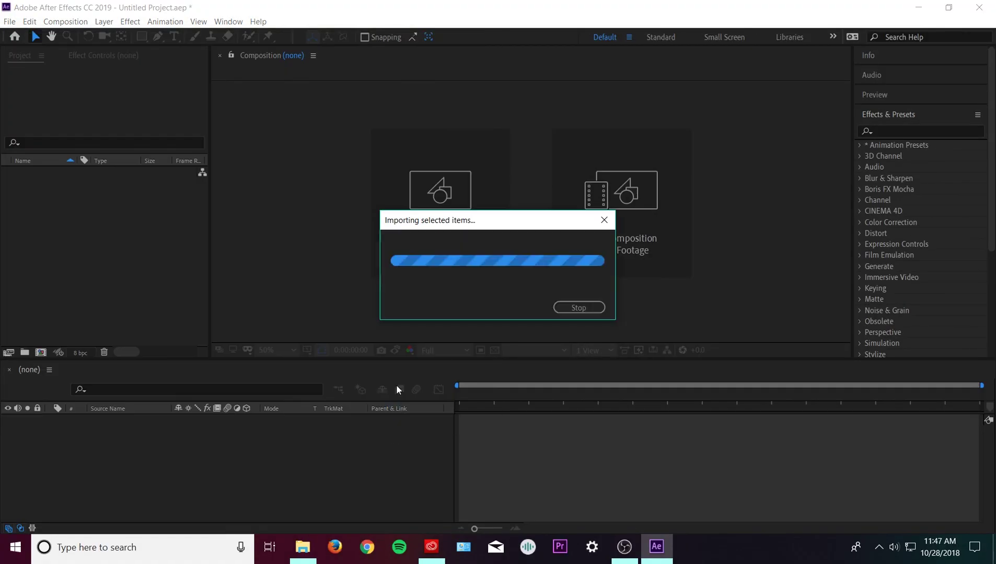
{"action": "left_click_drag", "start_coordinate": [46, 172], "coordinate": [40, 351]}
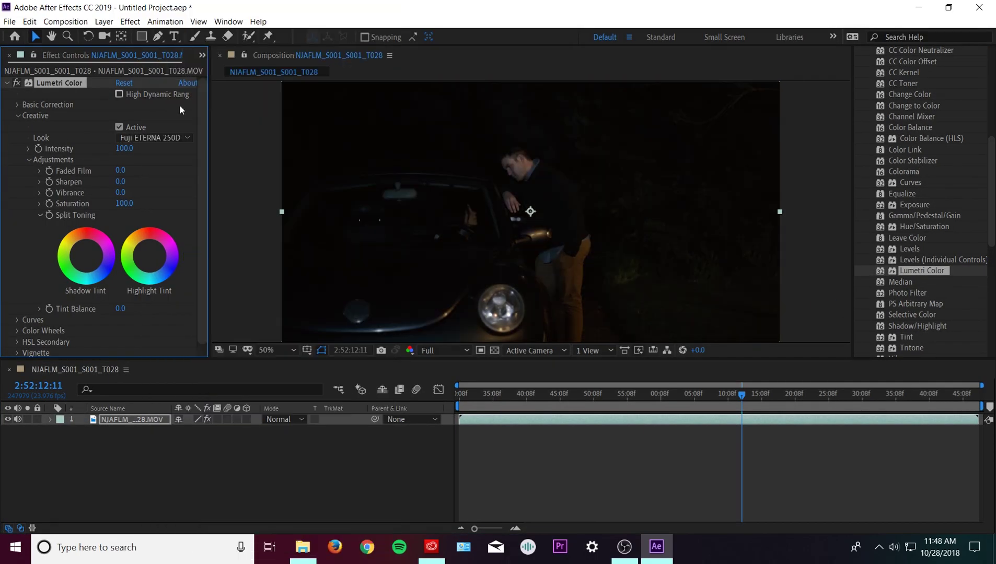
Adjust the Lumetri Color effect and preview the footage's grain at 400% magnification
{"action": "left_click_drag", "start_coordinate": [122, 148], "coordinate": [147, 154]}
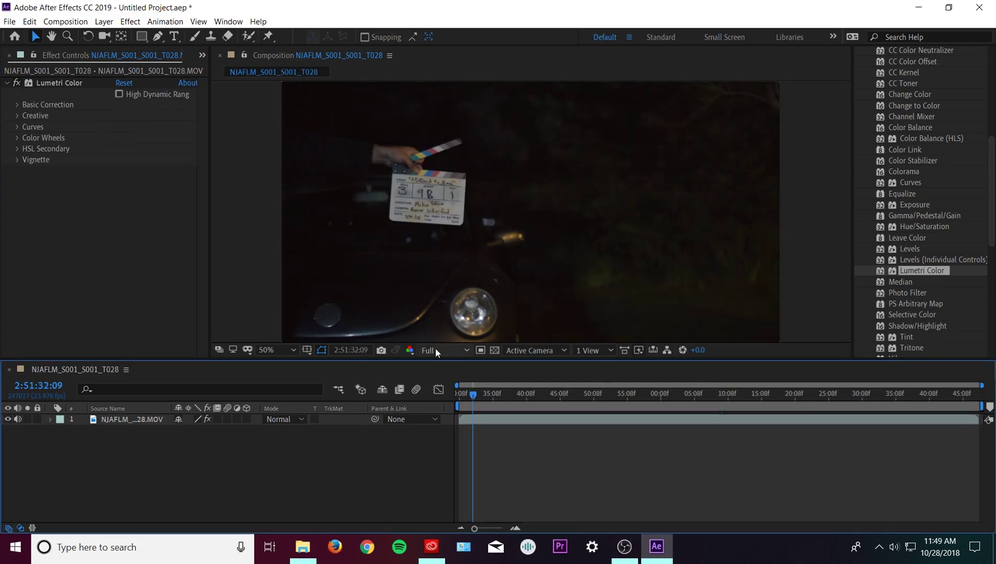
{"action": "left_click", "coordinate": [277, 350]}
{"action": "left_click", "coordinate": [296, 282]}
{"action": "key", "text": "h"}
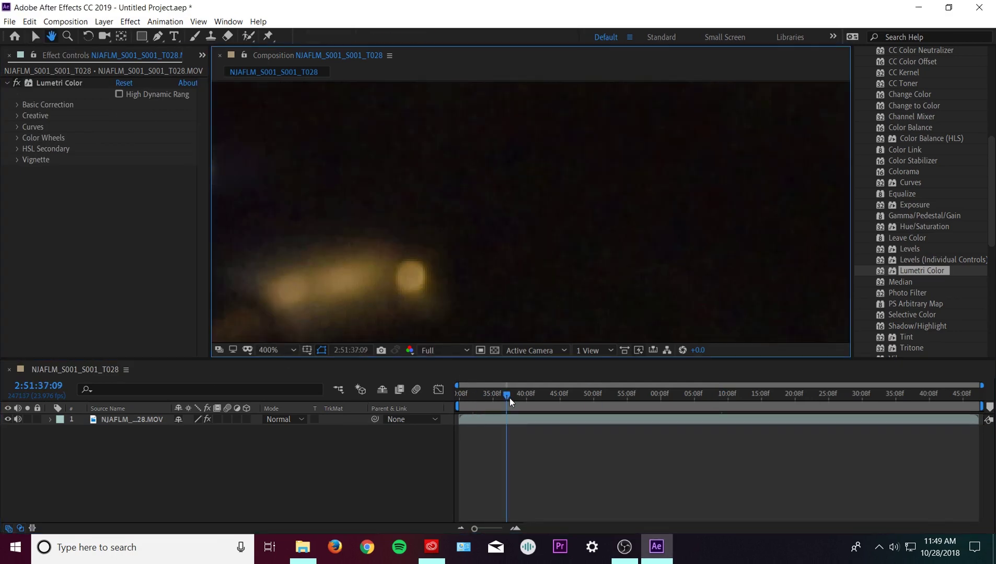
{"action": "key", "text": "space"}
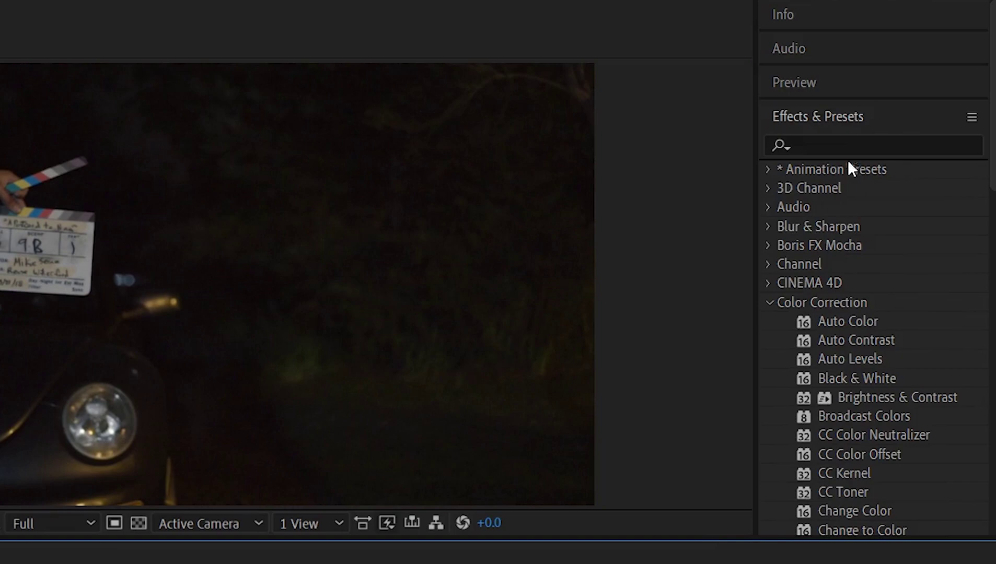
Search the effects for 'remove' and apply Remove Grain to the car clip
{"action": "left_click", "coordinate": [841, 146]}
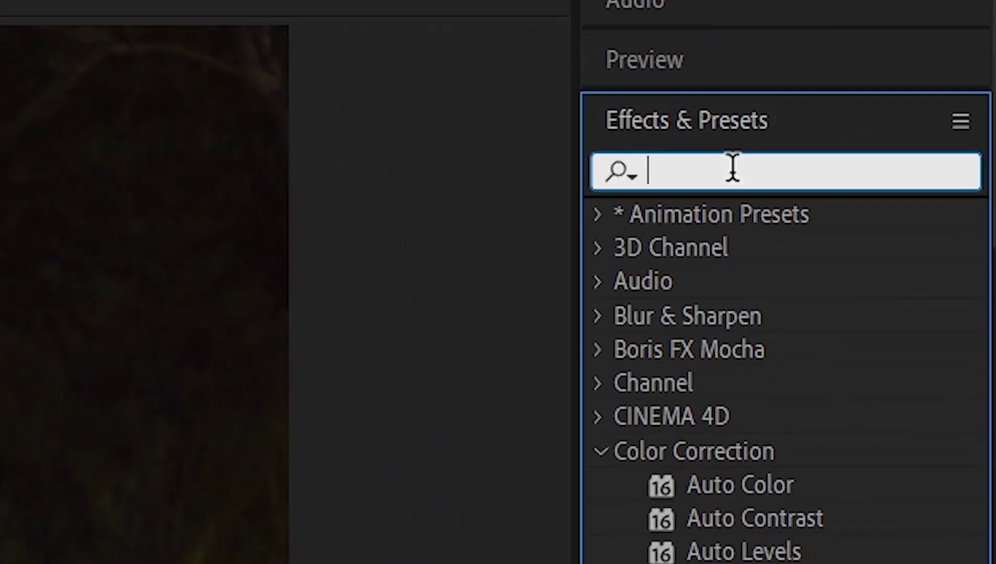
{"action": "type", "text": "remove"}
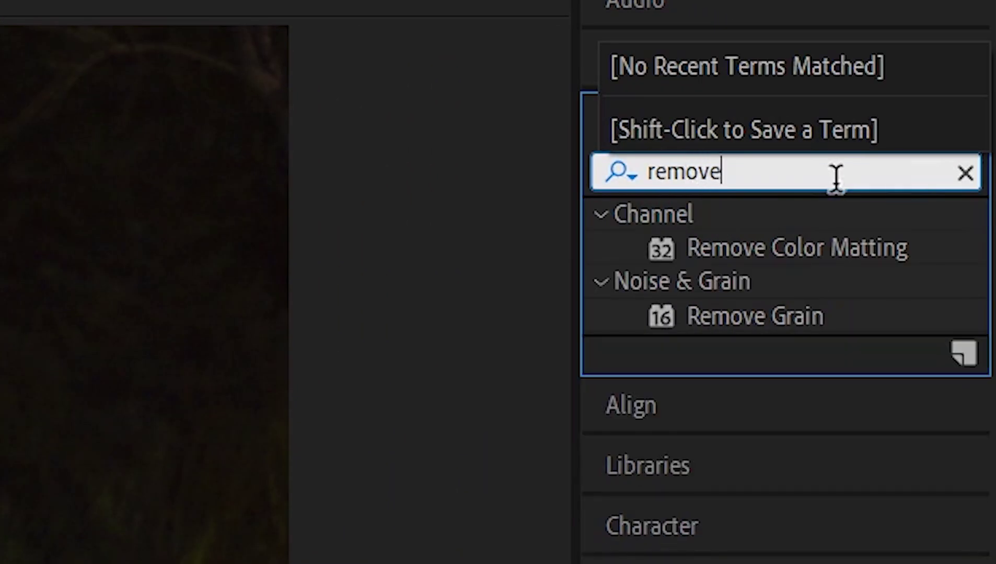
{"action": "left_click_drag", "start_coordinate": [778, 323], "coordinate": [420, 379]}
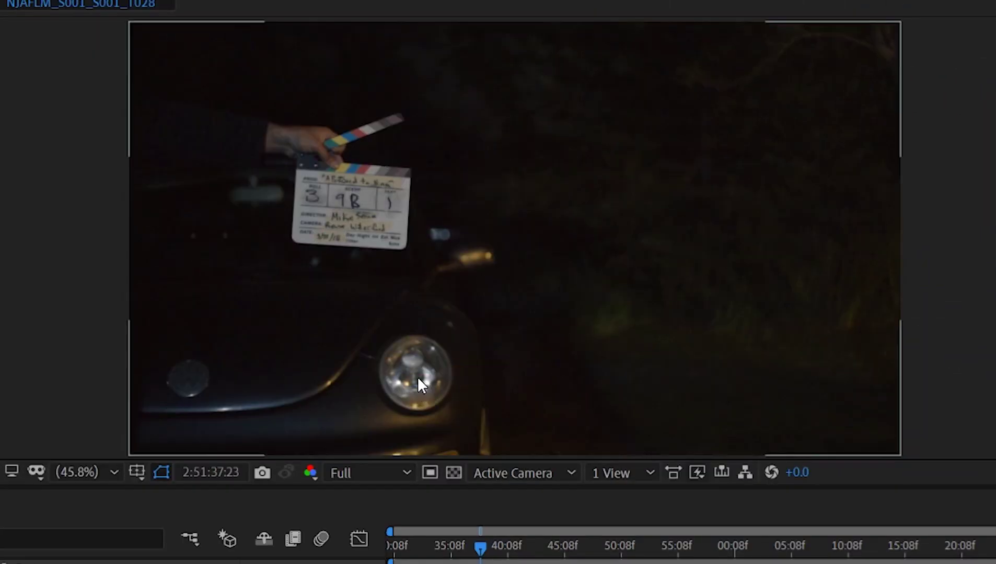
Set Remove Grain's Viewing Mode to Preview and move the preview region over a dark area
{"action": "left_click", "coordinate": [133, 104]}
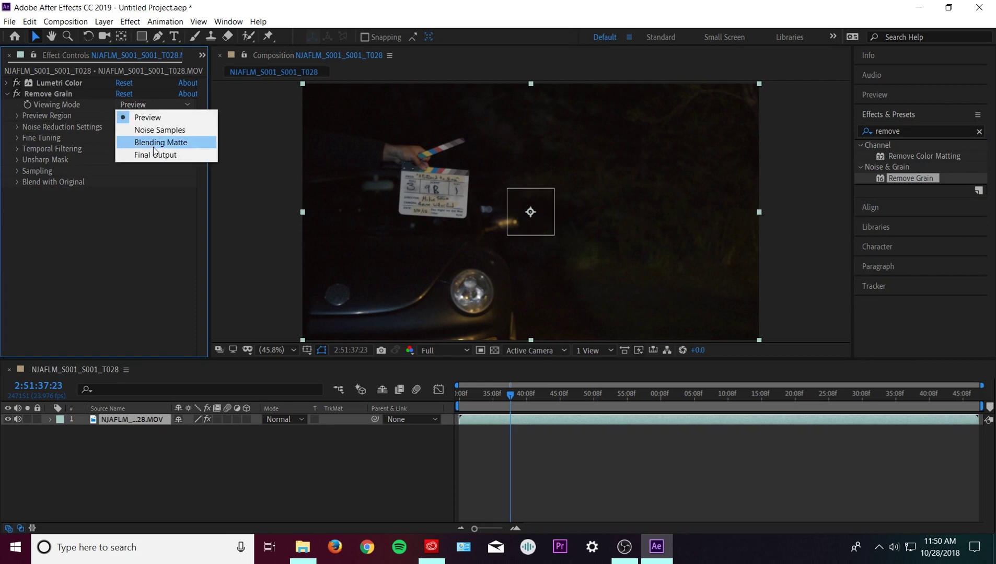
{"action": "left_click", "coordinate": [158, 160]}
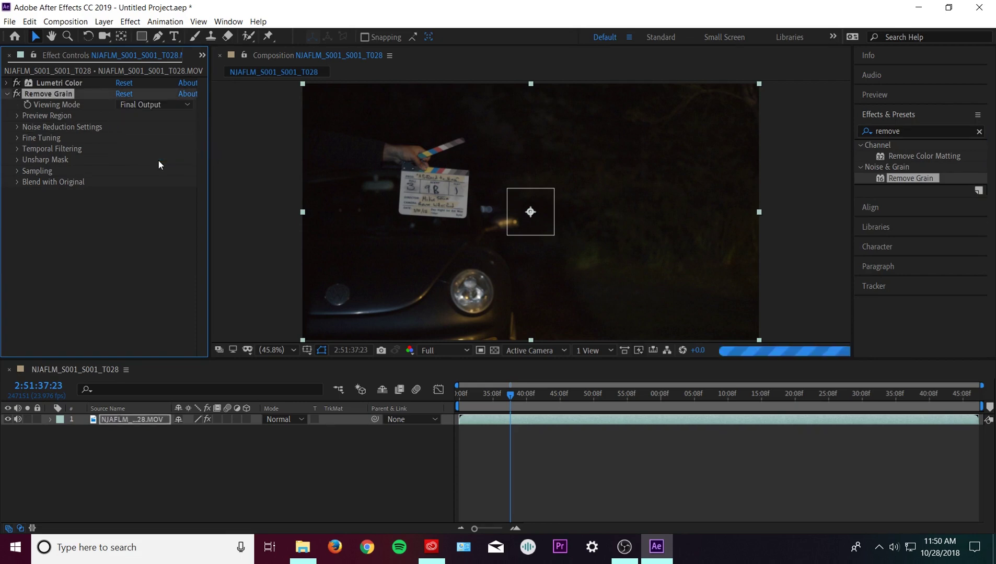
{"action": "left_click", "coordinate": [141, 105]}
{"action": "left_click", "coordinate": [141, 118]}
{"action": "scroll", "coordinate": [504, 307], "scroll_direction": "up", "scroll_amount": 4}
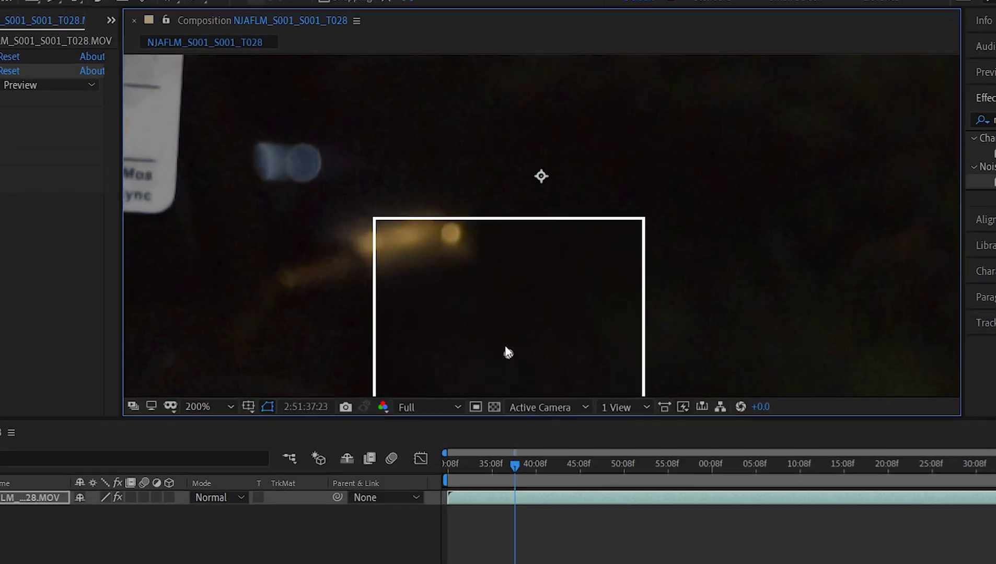
{"action": "left_click_drag", "start_coordinate": [505, 308], "coordinate": [402, 241]}
{"action": "mouse_move", "coordinate": [314, 300]}
{"action": "left_mouse_down"}
{"action": "mouse_move", "coordinate": [230, 254]}
{"action": "mouse_move", "coordinate": [795, 328]}
{"action": "mouse_move", "coordinate": [931, 260]}
{"action": "mouse_move", "coordinate": [637, 184]}
{"action": "mouse_move", "coordinate": [571, 328]}
{"action": "mouse_move", "coordinate": [879, 240]}
{"action": "mouse_move", "coordinate": [454, 261]}
{"action": "mouse_move", "coordinate": [188, 129]}
{"action": "mouse_move", "coordinate": [39, 90]}
{"action": "mouse_move", "coordinate": [117, 261]}
{"action": "mouse_move", "coordinate": [280, 195]}
{"action": "mouse_move", "coordinate": [291, 172]}
{"action": "mouse_move", "coordinate": [434, 269]}
{"action": "mouse_move", "coordinate": [427, 233]}
{"action": "left_mouse_up"}
{"action": "key", "text": "comma"}
Fit the frame in the viewer and switch Remove Grain's Viewing Mode to Final Output
{"action": "key", "text": "shift+slash"}
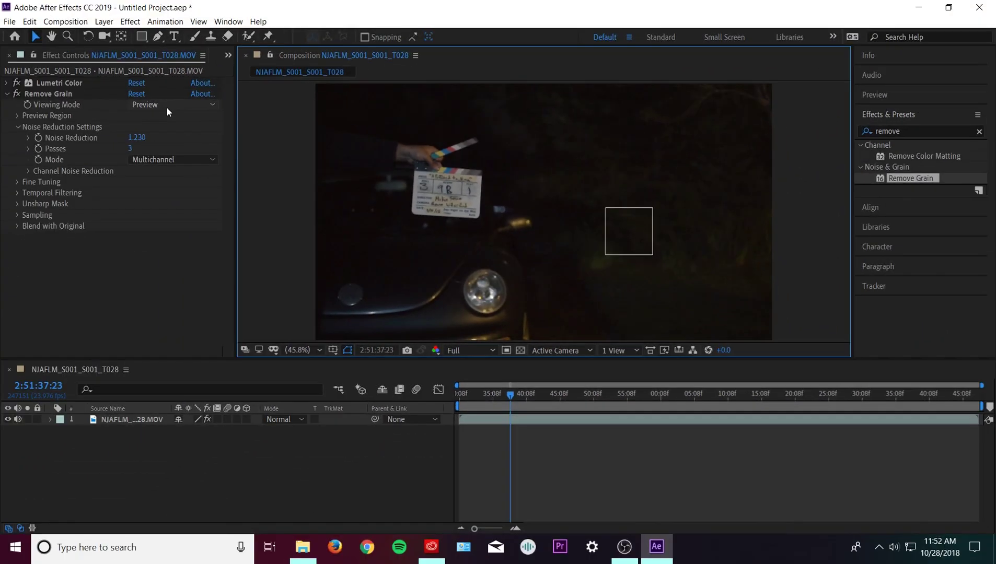
{"action": "left_click", "coordinate": [166, 107]}
{"action": "left_click", "coordinate": [167, 154]}
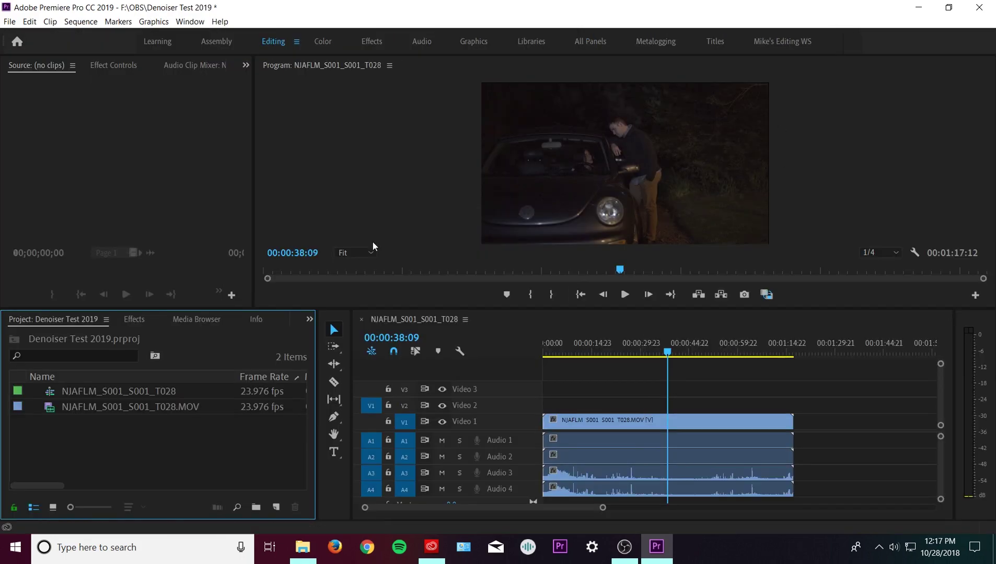
Find 'Median' in Effects, apply it to the Video 1 clip, and enlarge the program monitor
{"action": "left_click", "coordinate": [133, 319]}
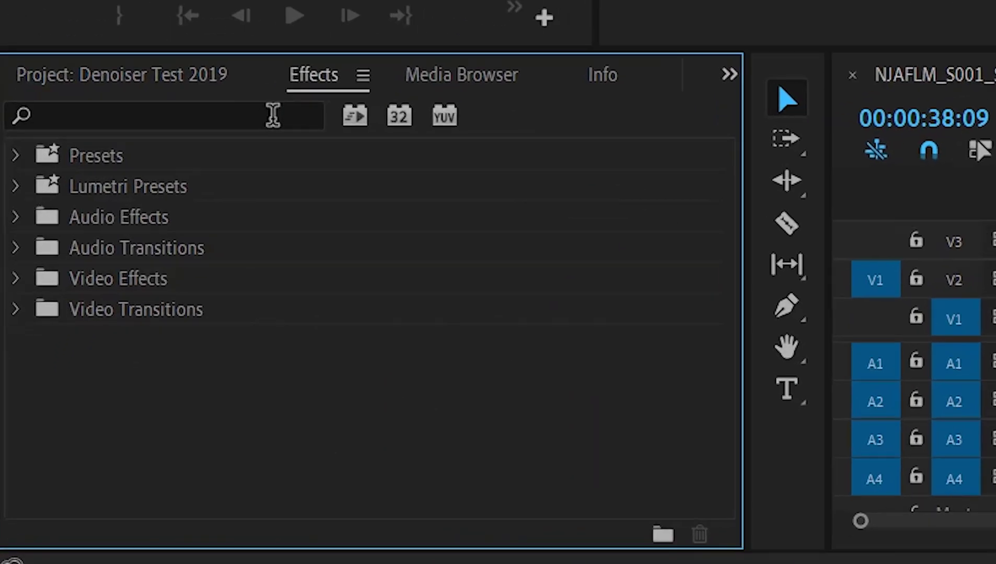
{"action": "left_click", "coordinate": [272, 115]}
{"action": "type", "text": "Median"}
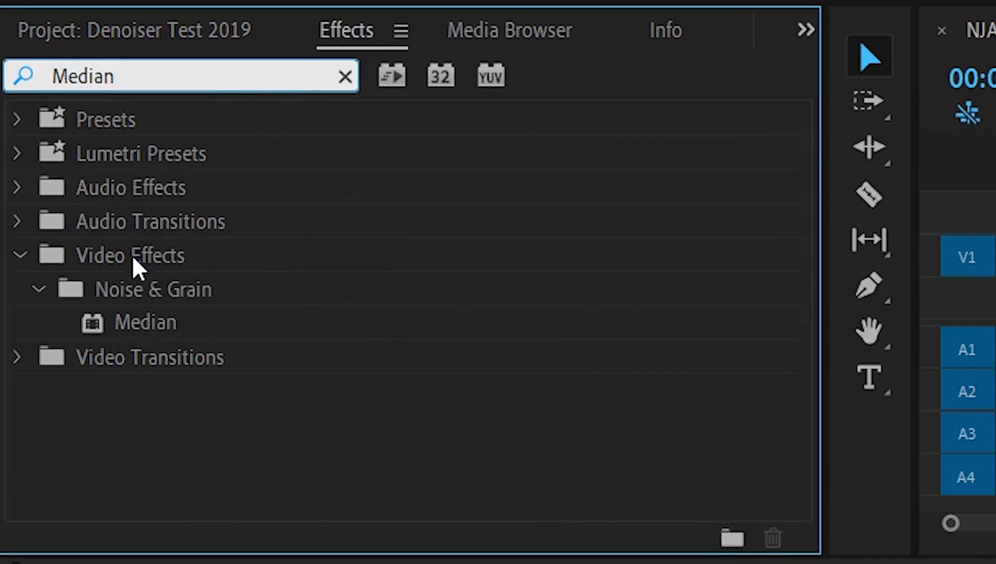
{"action": "left_click", "coordinate": [138, 322]}
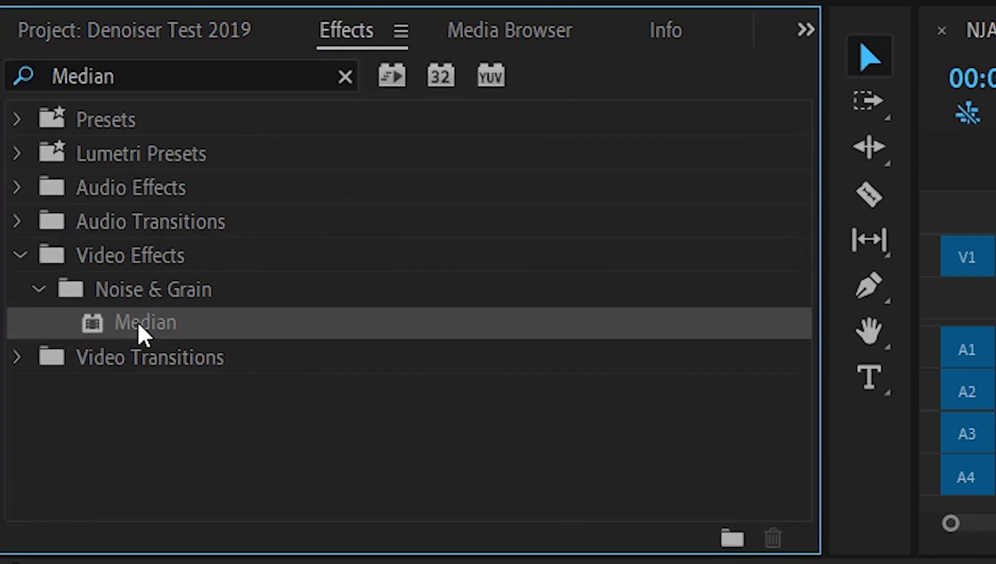
{"action": "left_click_drag", "start_coordinate": [138, 322], "coordinate": [689, 435]}
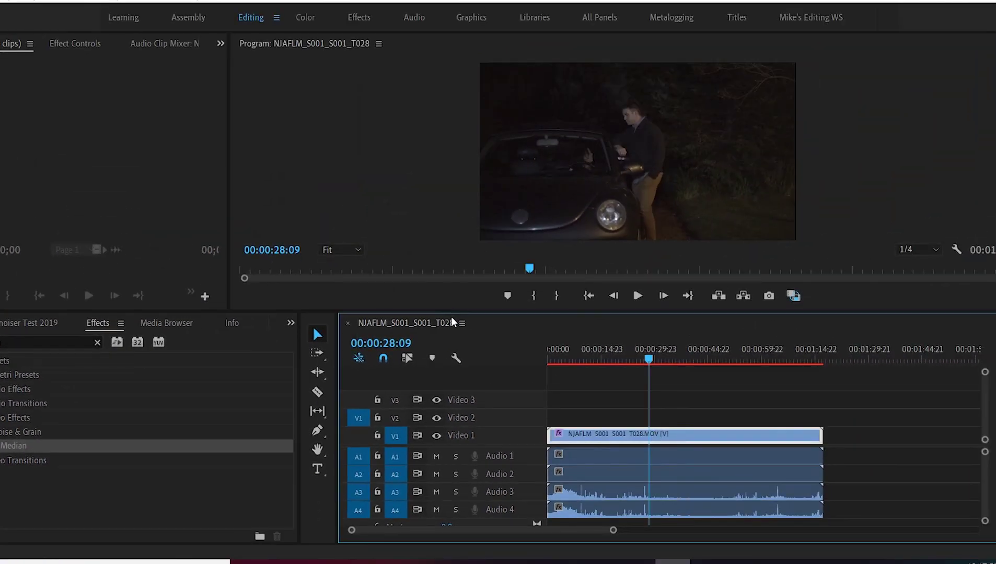
{"action": "left_click_drag", "start_coordinate": [452, 313], "coordinate": [464, 376]}
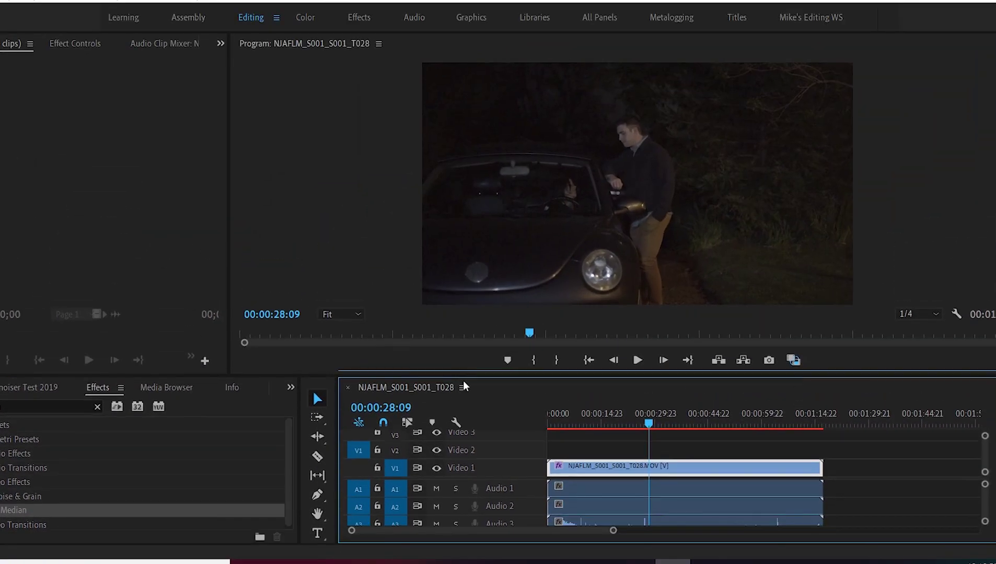
Set the Median effect's Radius to 4 in Effect Controls
{"action": "left_click", "coordinate": [75, 44]}
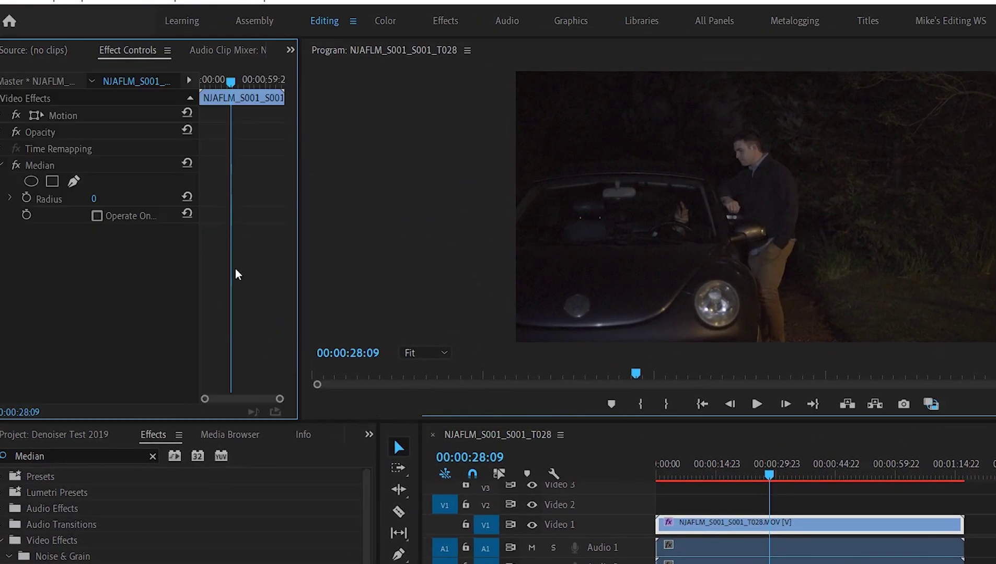
{"action": "left_click", "coordinate": [95, 198]}
{"action": "type", "text": "4"}
{"action": "left_click", "coordinate": [171, 201]}
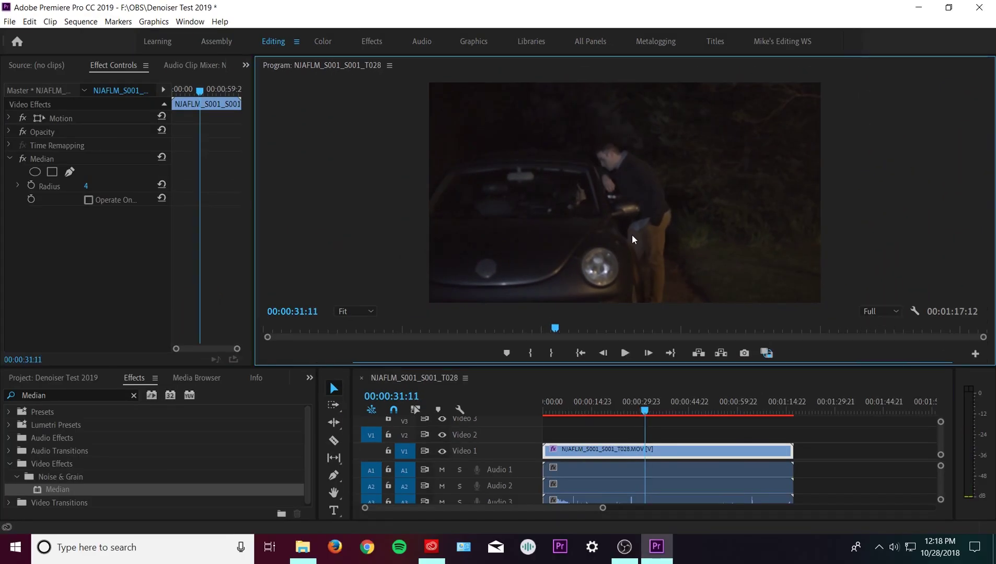
Zoom the program monitor to 200% and toggle Median off and on to compare
{"action": "left_click", "coordinate": [356, 312]}
{"action": "left_click", "coordinate": [351, 413]}
{"action": "left_click", "coordinate": [20, 158]}
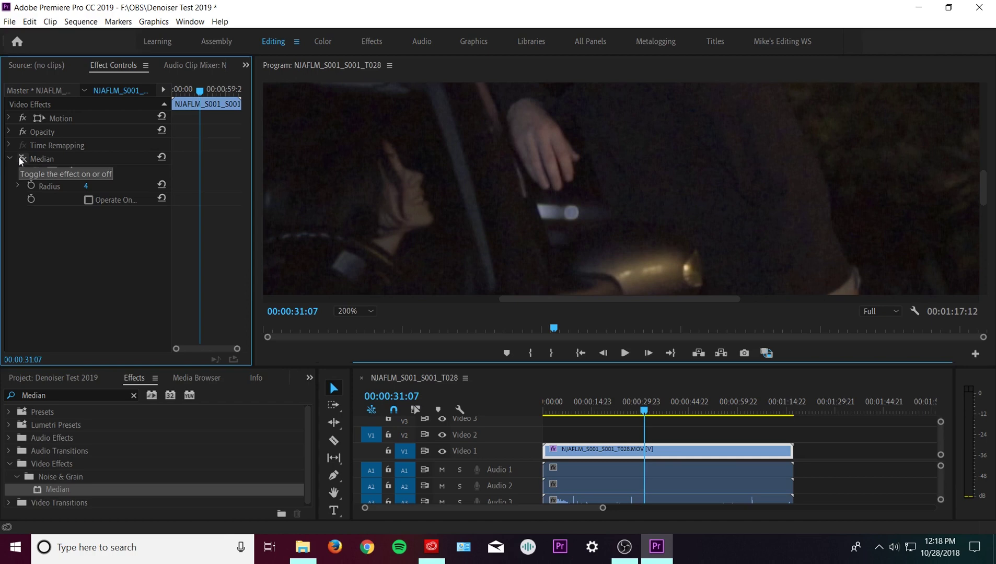
{"action": "left_click", "coordinate": [19, 159]}
{"action": "left_click", "coordinate": [19, 159]}
{"action": "left_click", "coordinate": [19, 158]}
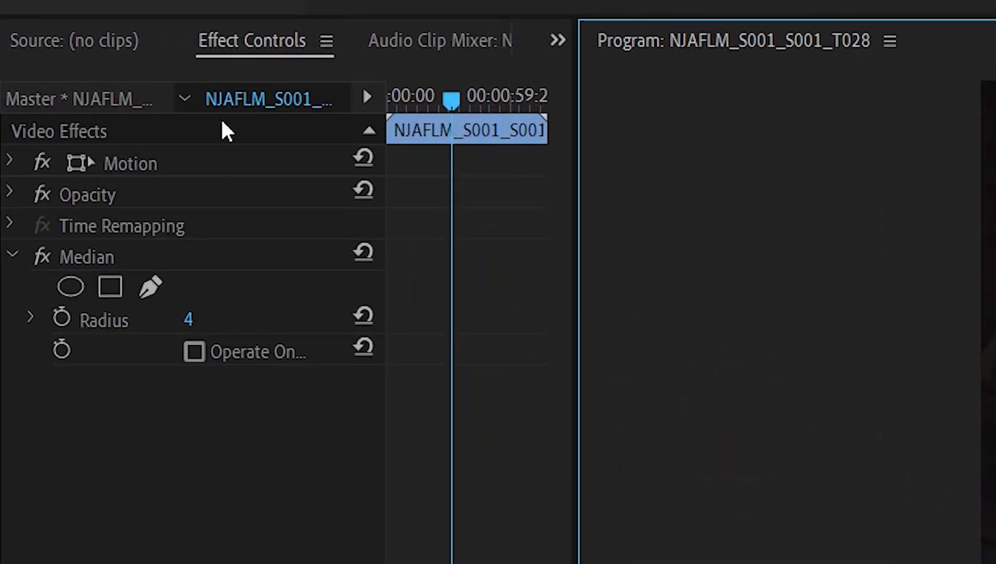
Trace a closed pen mask for Median around the man, from head to feet and back
{"action": "left_click", "coordinate": [151, 286]}
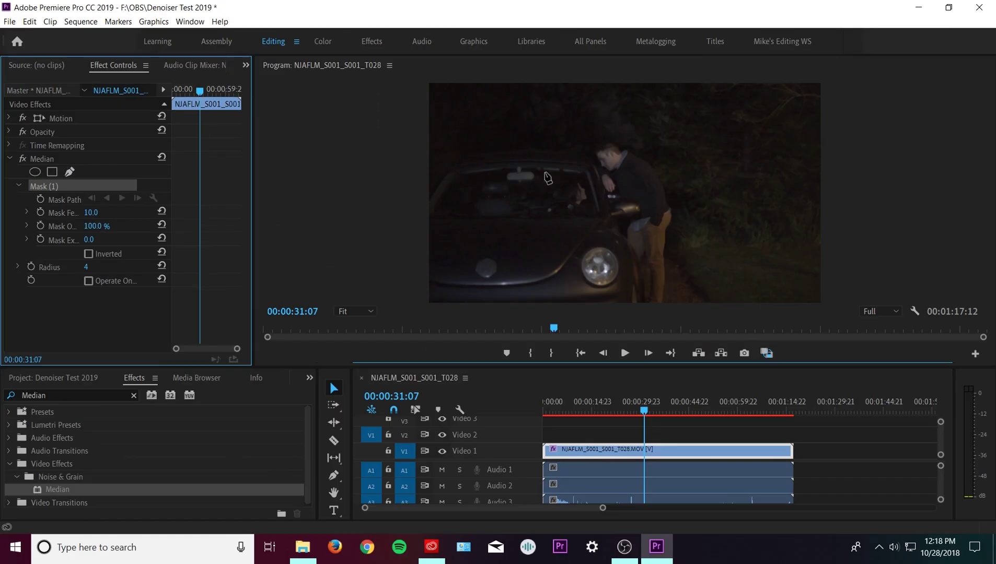
{"action": "left_click", "coordinate": [601, 143]}
{"action": "left_click", "coordinate": [631, 149]}
{"action": "left_click", "coordinate": [668, 184]}
{"action": "left_click", "coordinate": [676, 229]}
{"action": "left_click", "coordinate": [671, 244]}
{"action": "left_click", "coordinate": [670, 299]}
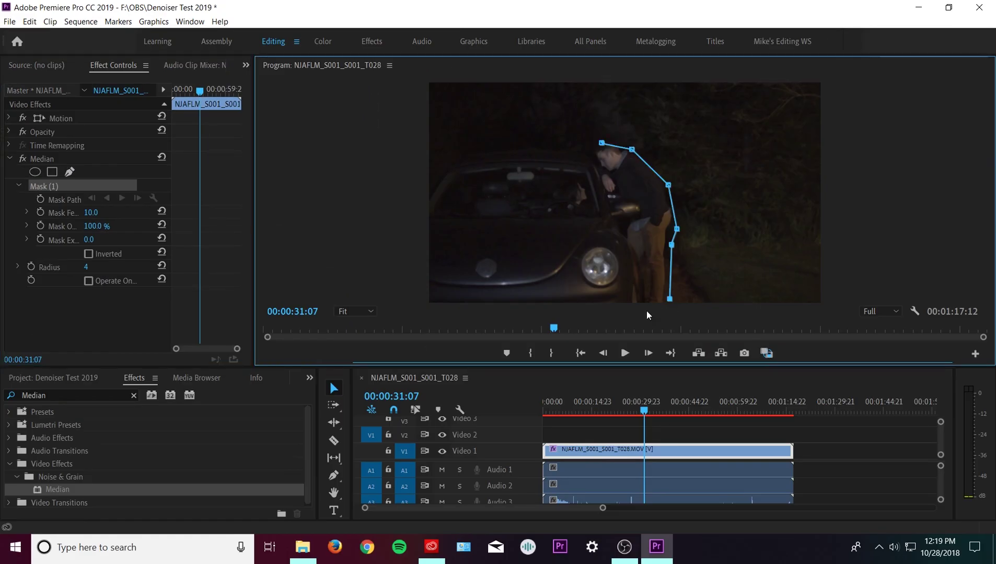
{"action": "left_click", "coordinate": [629, 301]}
{"action": "left_click", "coordinate": [623, 239]}
{"action": "left_click", "coordinate": [618, 217]}
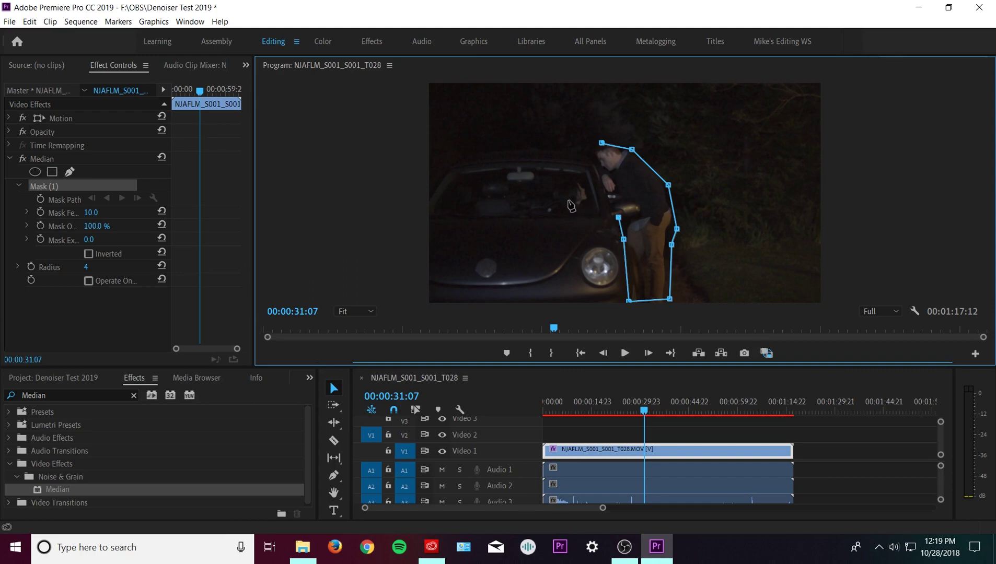
{"action": "left_click", "coordinate": [569, 200]}
{"action": "left_click", "coordinate": [558, 178]}
{"action": "left_click", "coordinate": [582, 148]}
{"action": "left_click", "coordinate": [601, 143]}
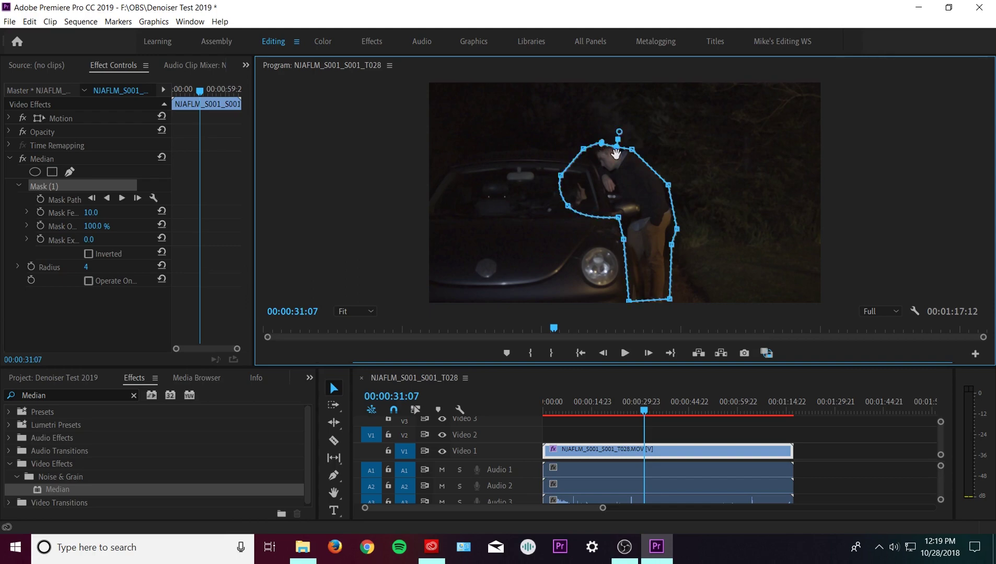
Invert the Median mask and raise its feather to 61
{"action": "left_click", "coordinate": [88, 253]}
{"action": "left_click_drag", "start_coordinate": [148, 215], "coordinate": [165, 216]}
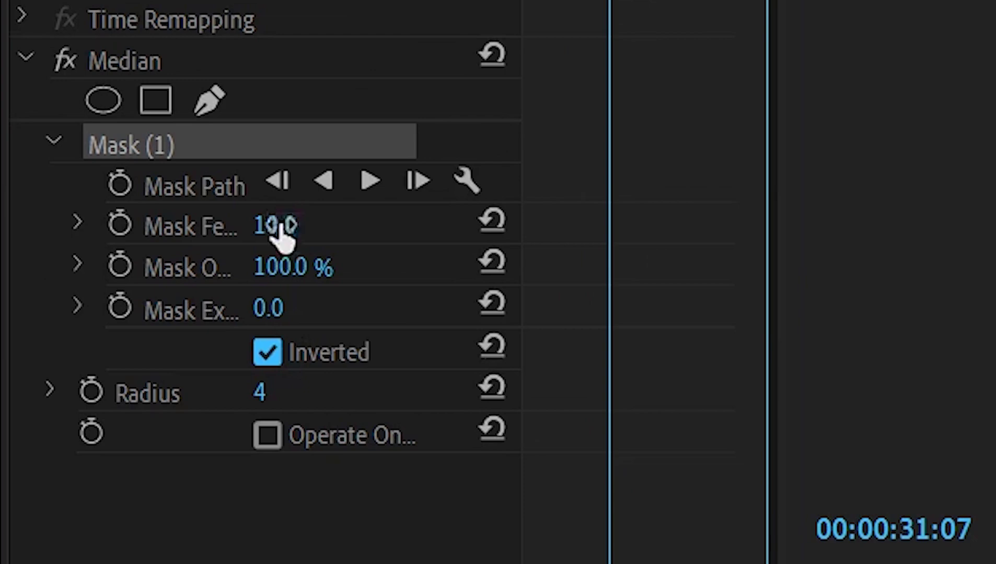
{"action": "left_click_drag", "start_coordinate": [274, 224], "coordinate": [311, 217]}
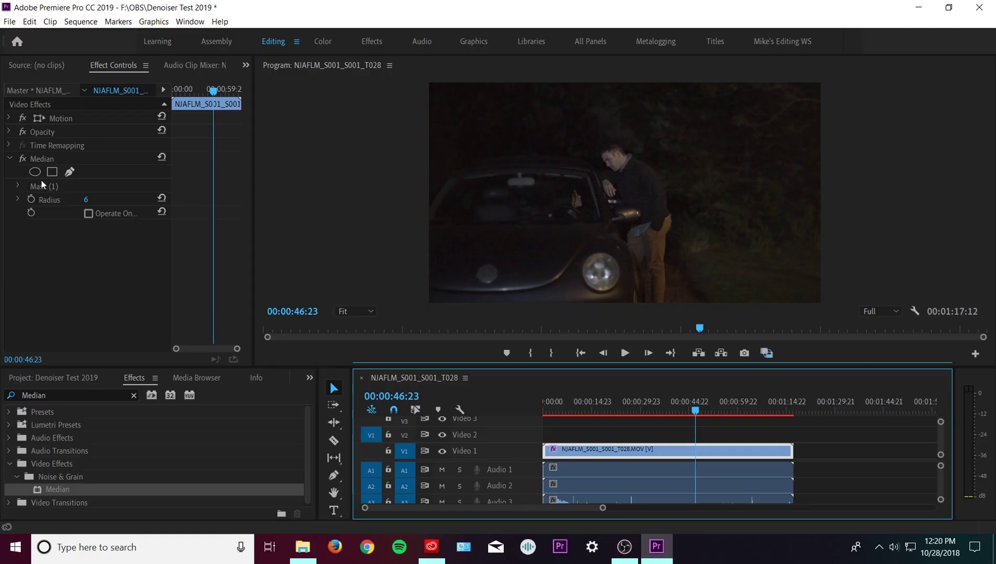
Show the Median mask outline on the monitor and expand the Mask (1) settings
{"action": "left_click", "coordinate": [43, 186]}
{"action": "left_click", "coordinate": [19, 185]}
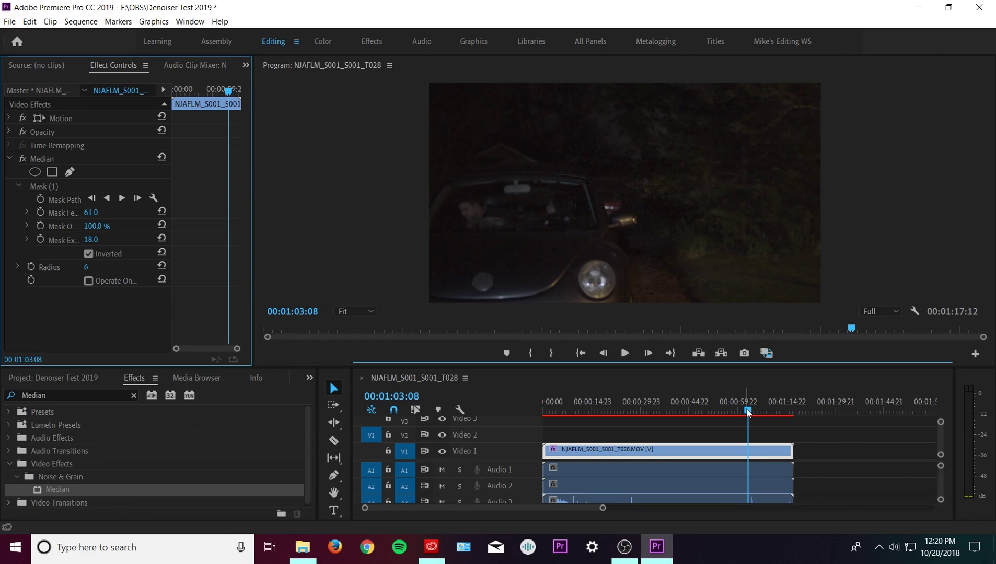
{"action": "left_click_drag", "start_coordinate": [747, 413], "coordinate": [746, 414]}
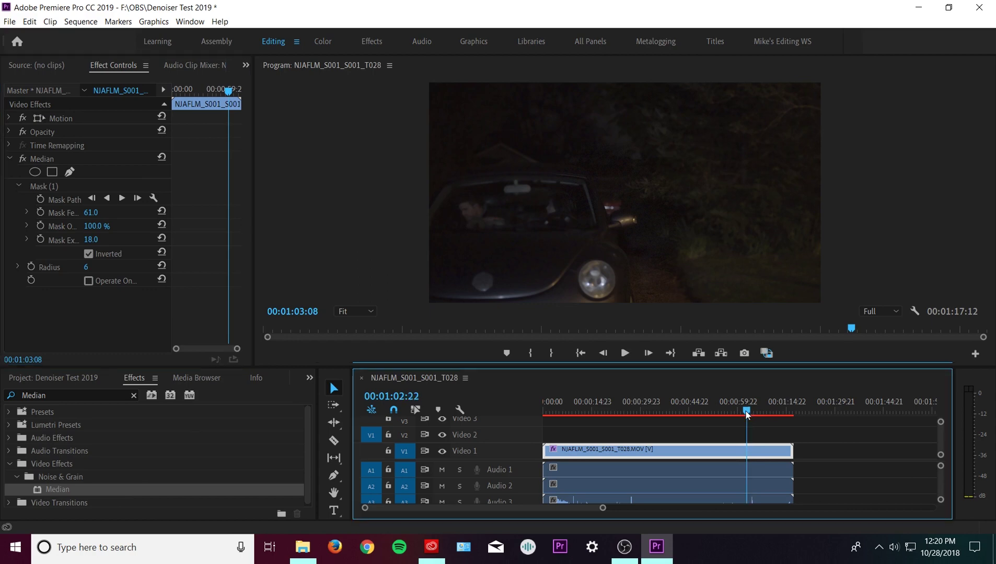